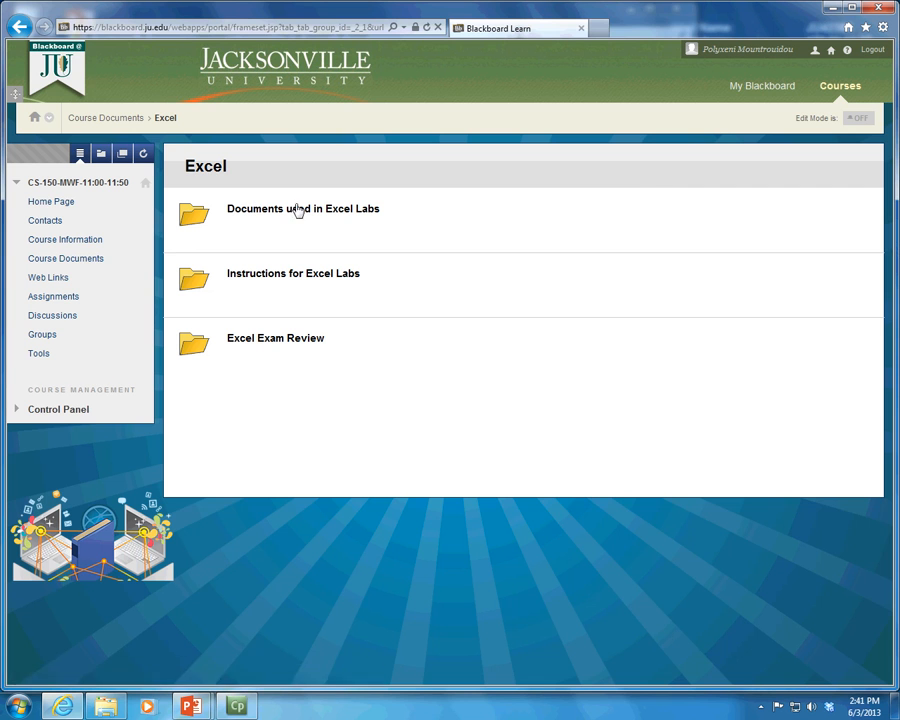
# Step: Minimize the browser and open the e03c1Movies workbook from the Excel folder
pyautogui.click(828, 9)
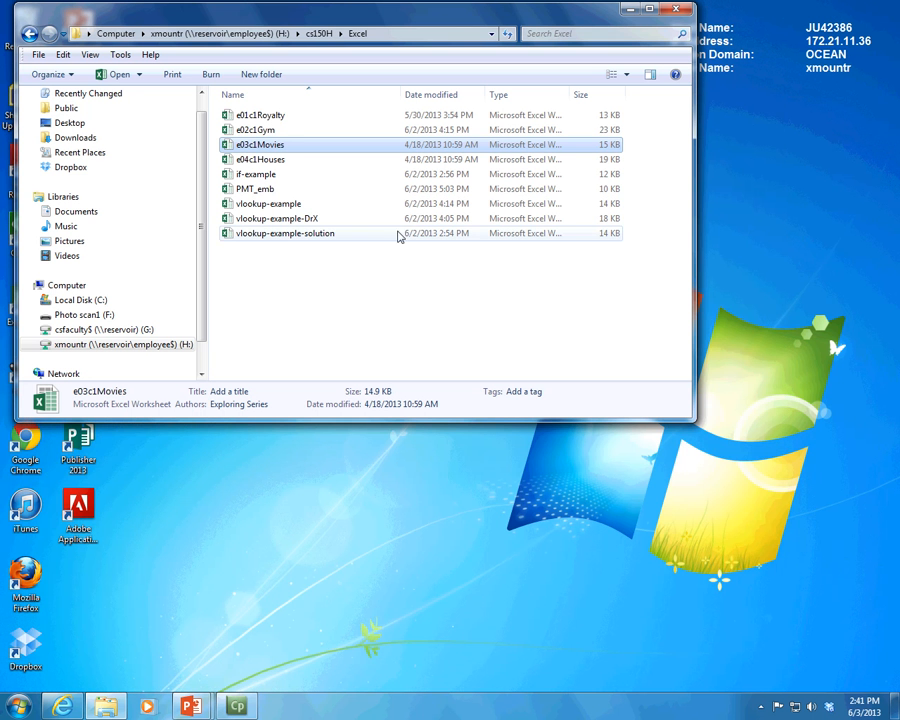
pyautogui.click(287, 148)
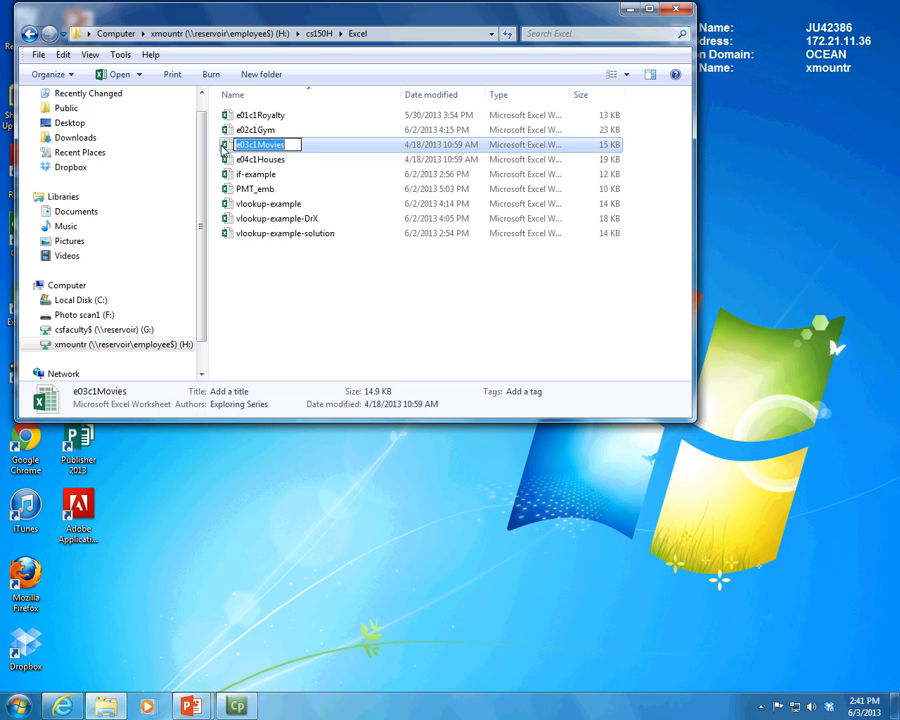
pyautogui.click(226, 148)
pyautogui.doubleClick(226, 148)
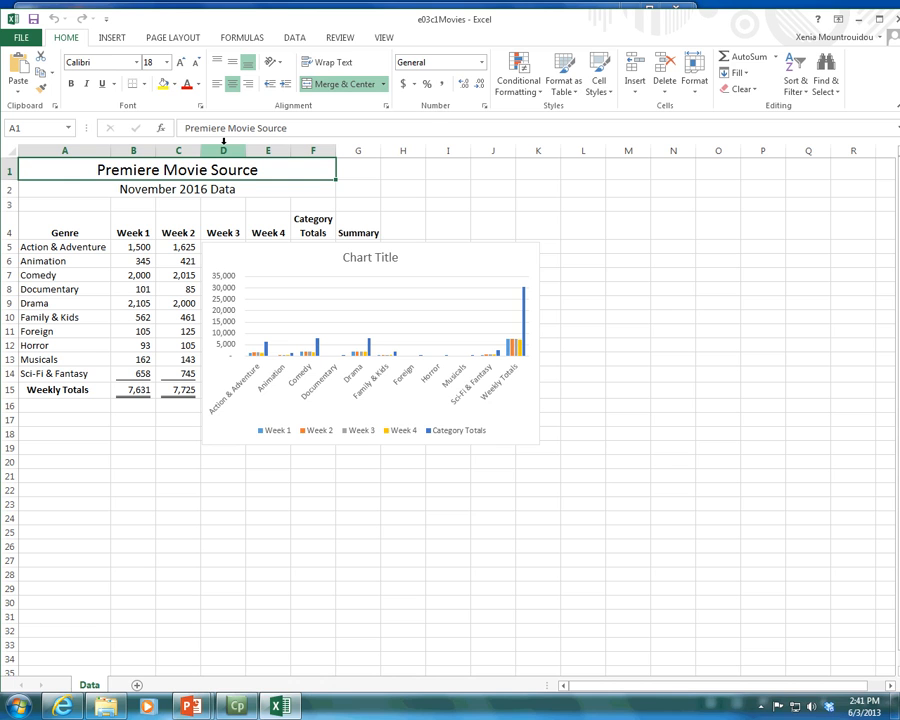
# Step: Delete the existing column chart that covers the movie data on the Data sheet
pyautogui.click(370, 258)
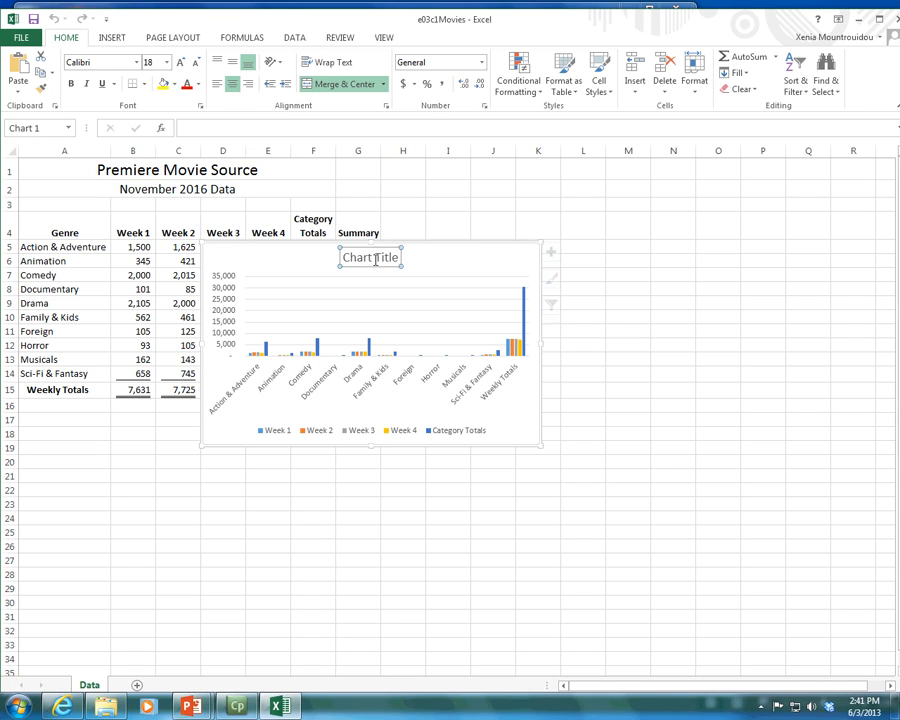
pyautogui.click(481, 260)
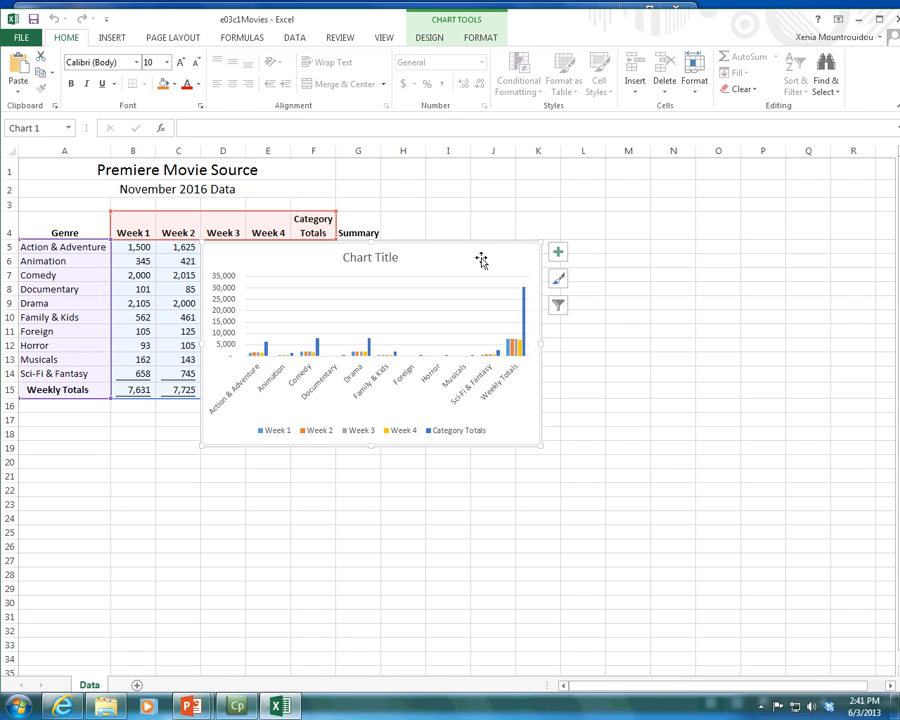
pyautogui.press('Delete')
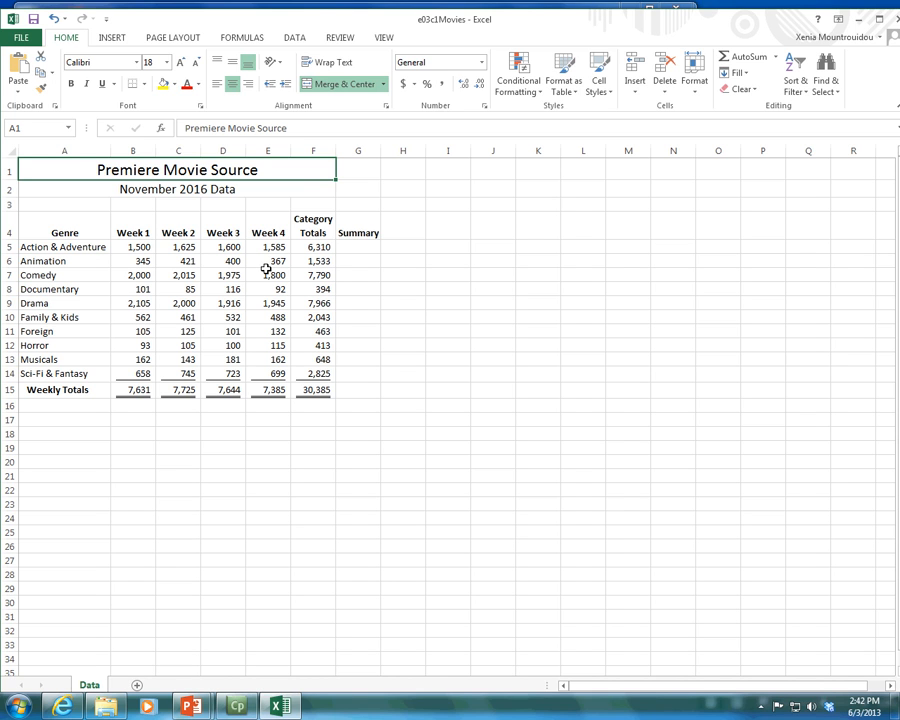
# Step: Select the genre table including its headers and totals, cells A4:F15, as the source data for a chart
pyautogui.click(47, 249)
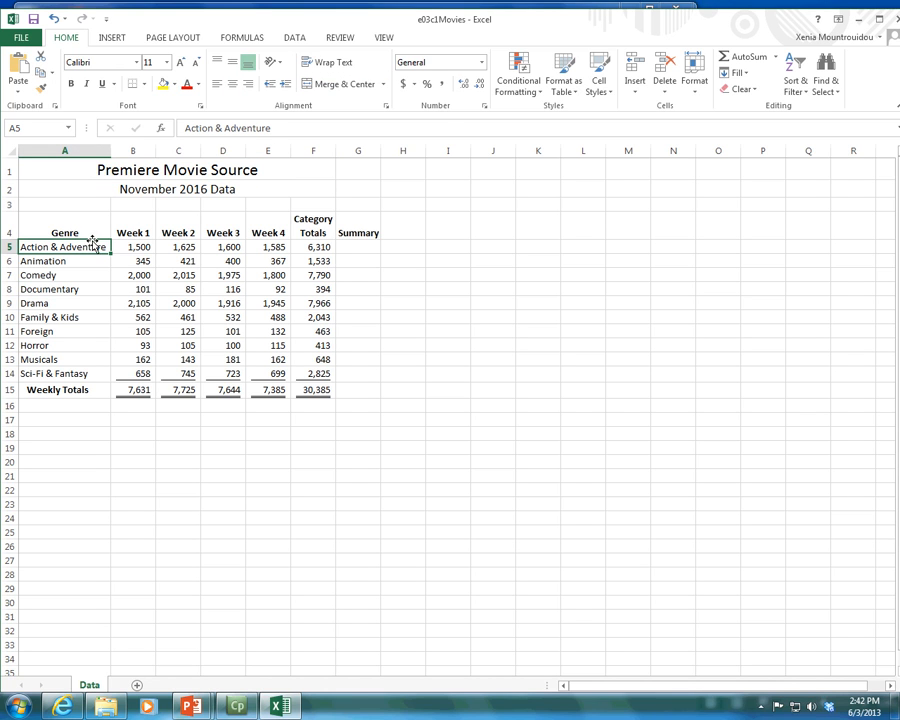
pyautogui.moveTo(92, 238); pyautogui.dragTo(301, 387)
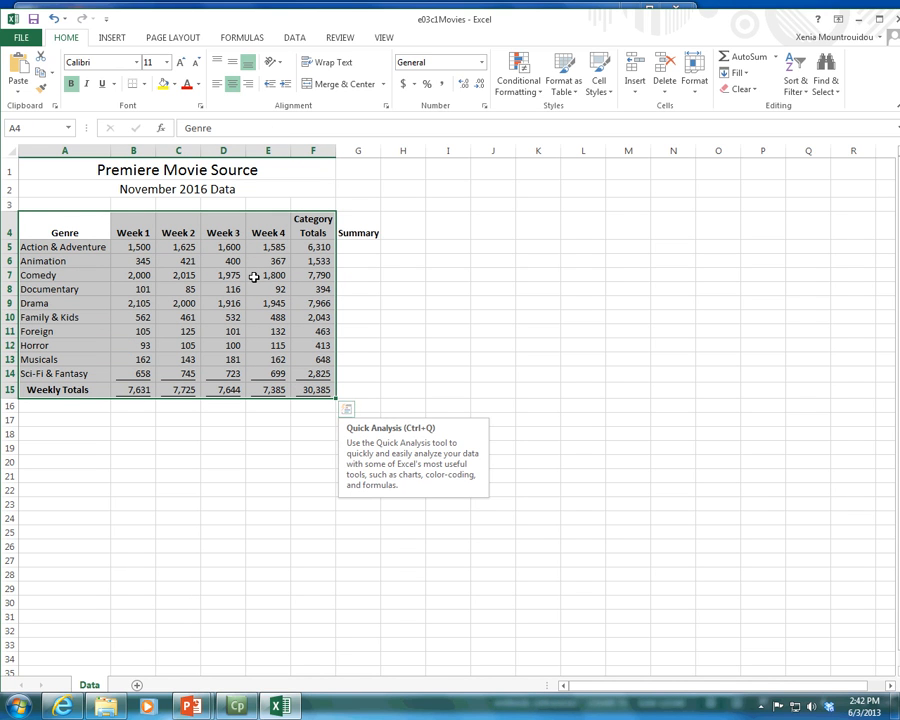
pyautogui.click(110, 40)
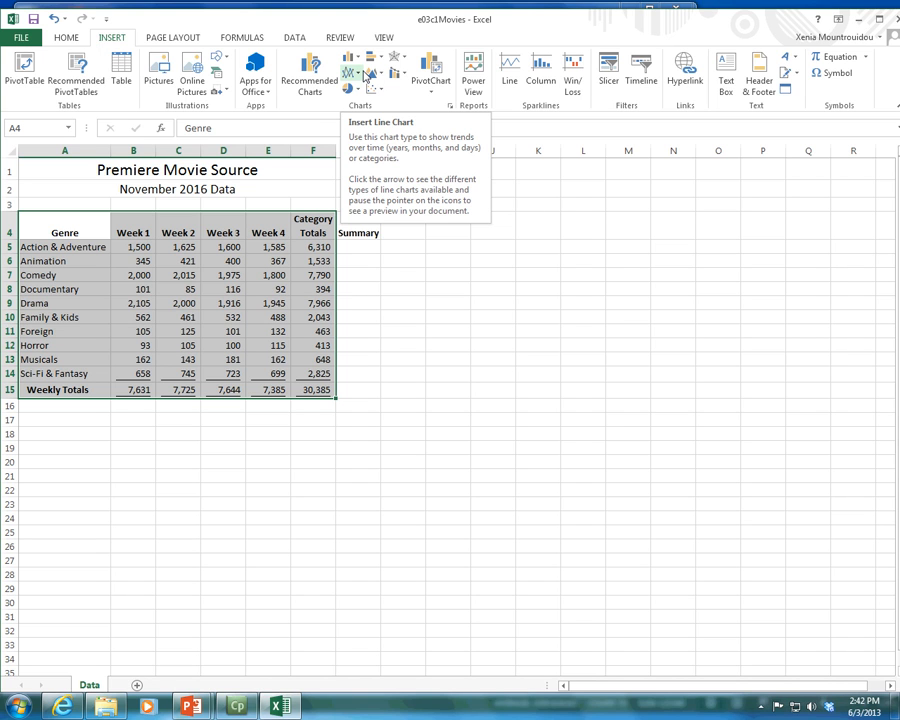
# Step: Preview the recommended Clustered Column - Line, Clustered Bar, Stacked Bar and Clustered Column charts without inserting any
pyautogui.click(304, 88)
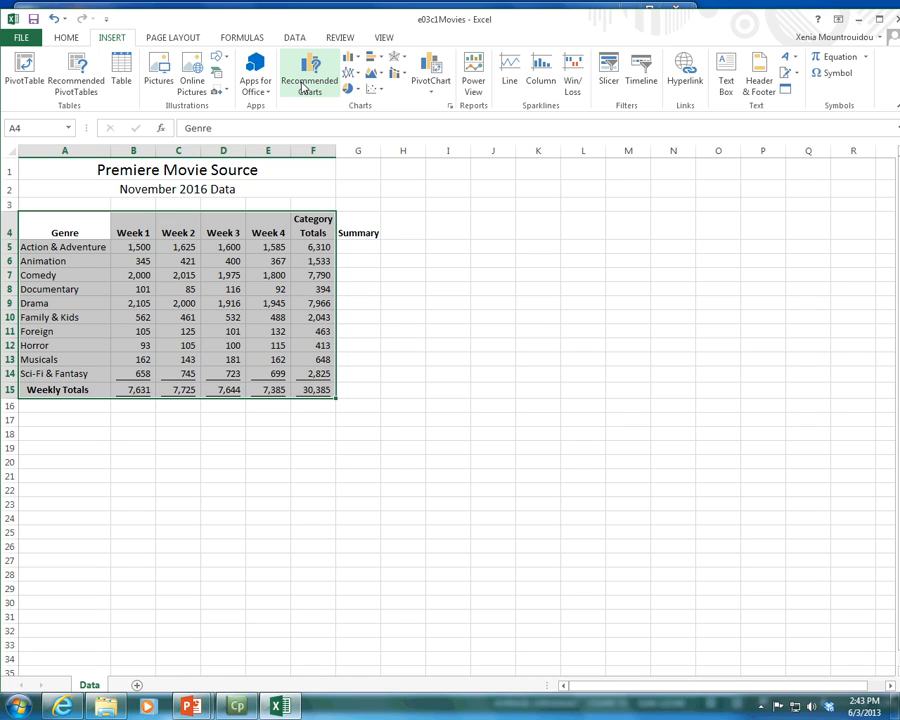
pyautogui.click(303, 88)
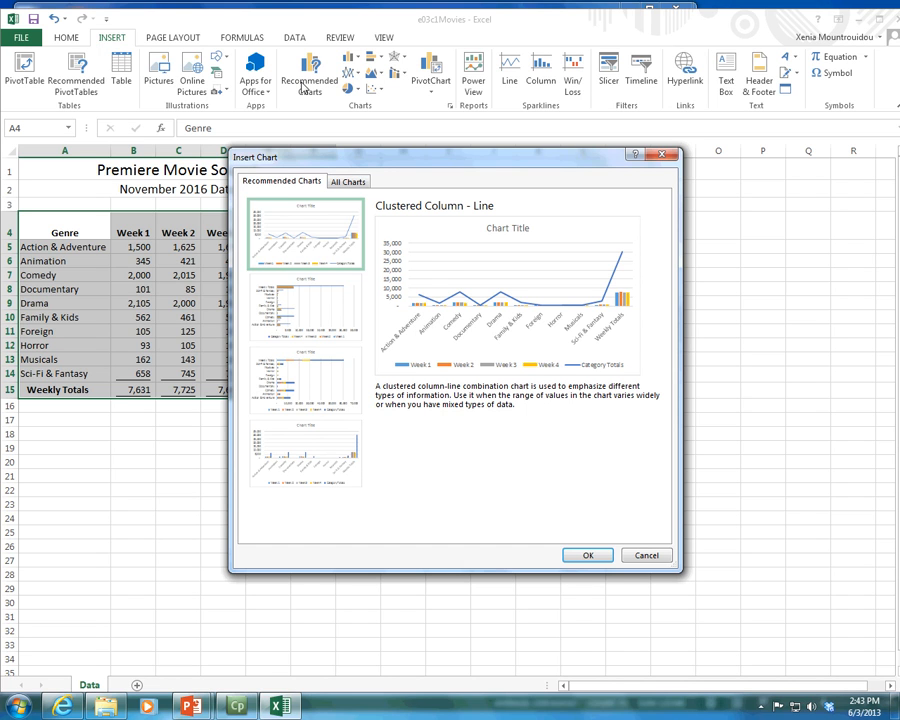
pyautogui.click(302, 310)
pyautogui.click(308, 376)
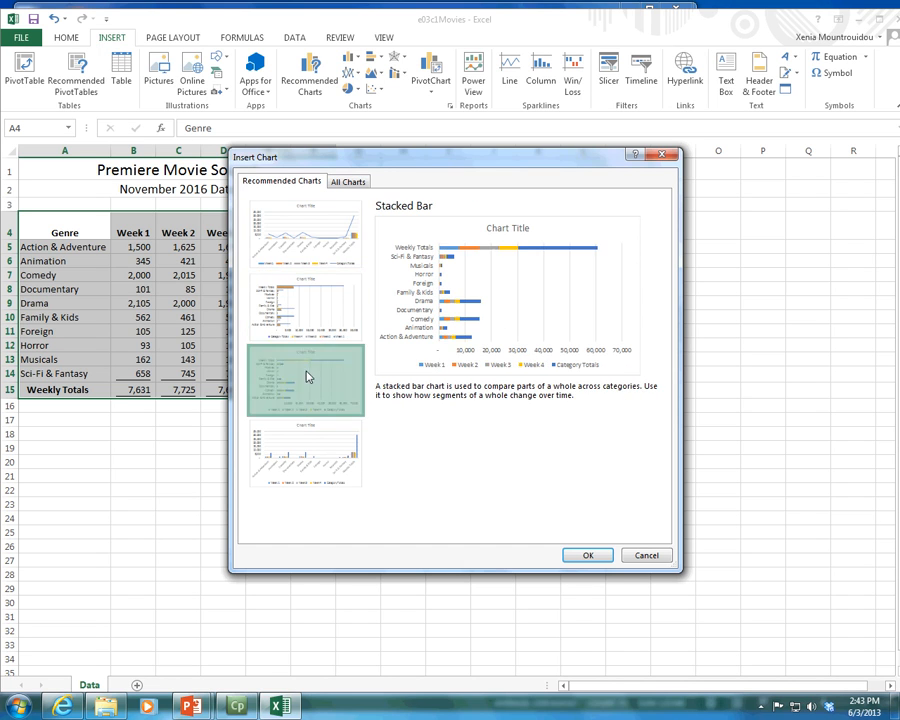
pyautogui.click(304, 452)
pyautogui.click(310, 257)
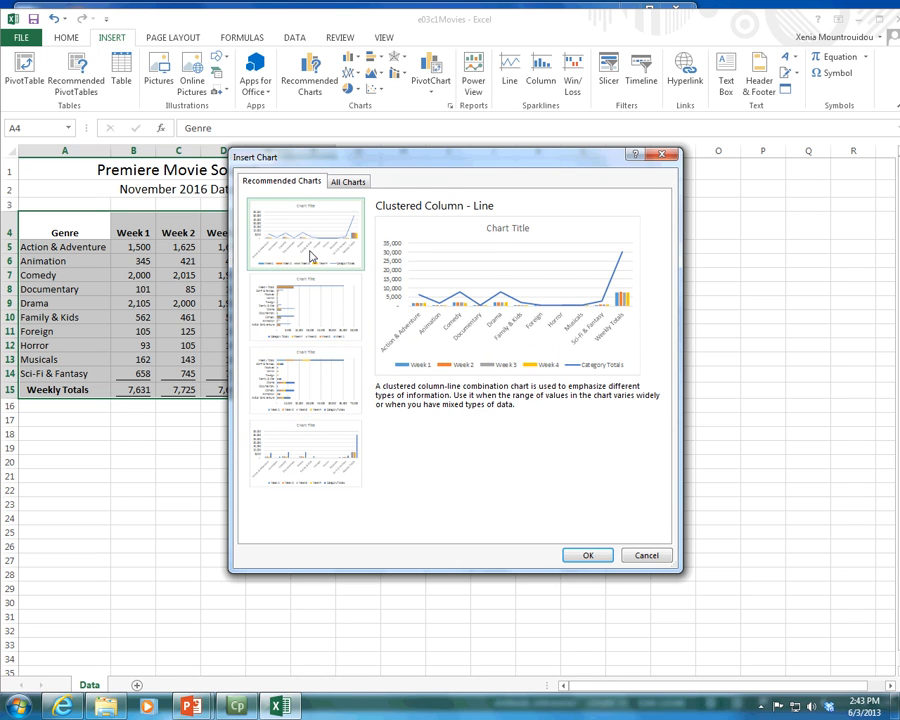
pyautogui.click(345, 327)
pyautogui.click(327, 386)
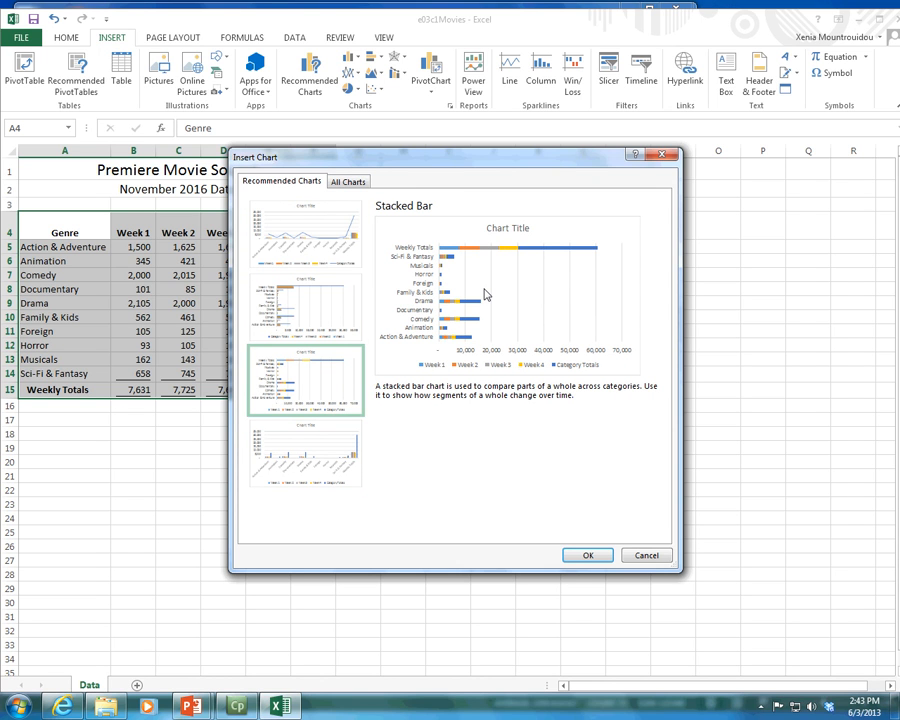
pyautogui.click(284, 325)
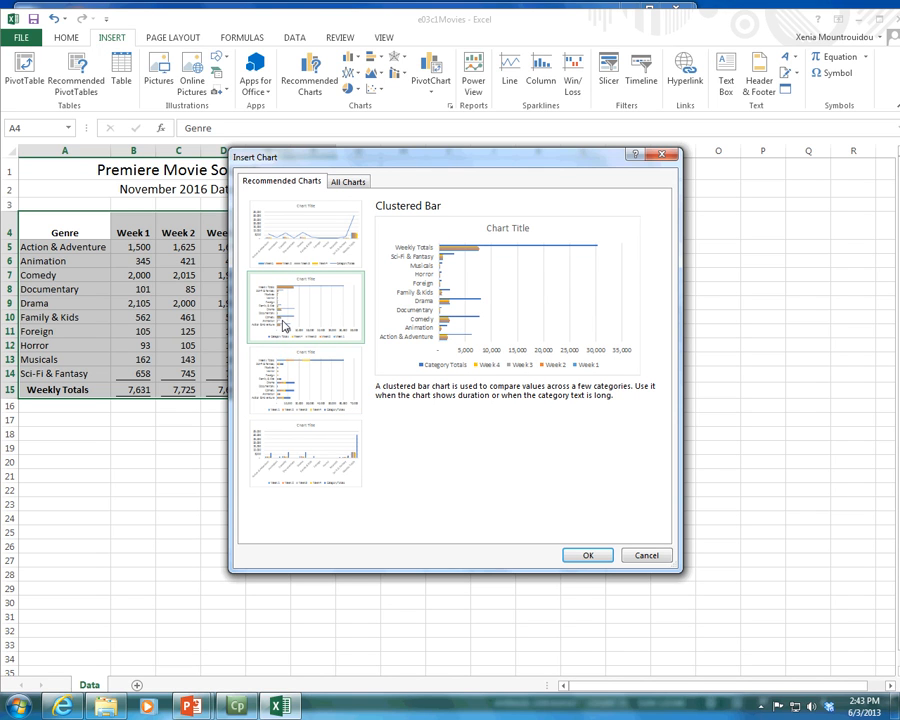
pyautogui.click(314, 466)
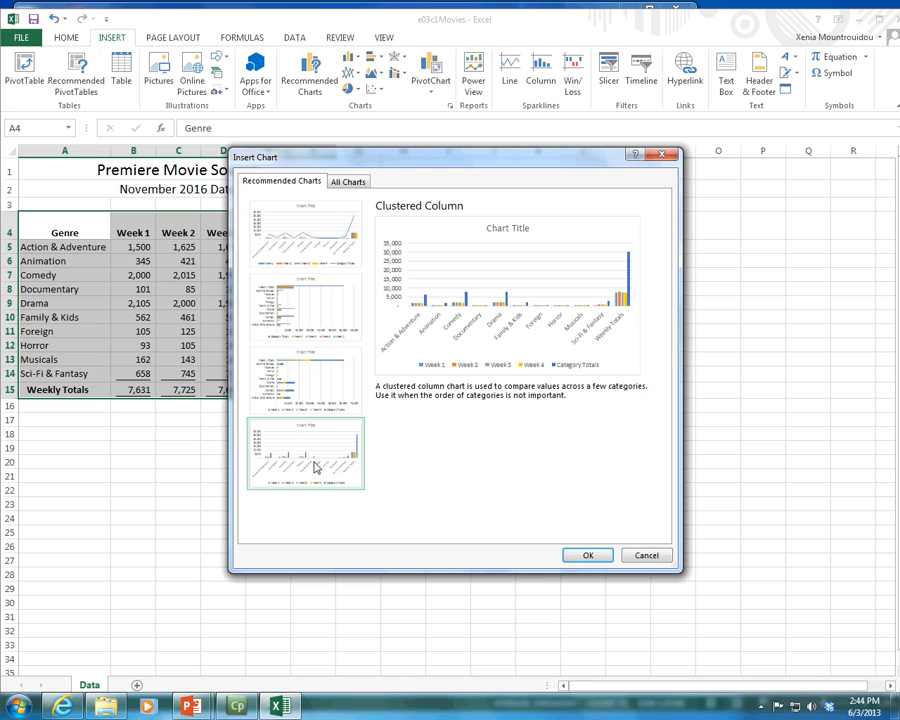
pyautogui.click(632, 558)
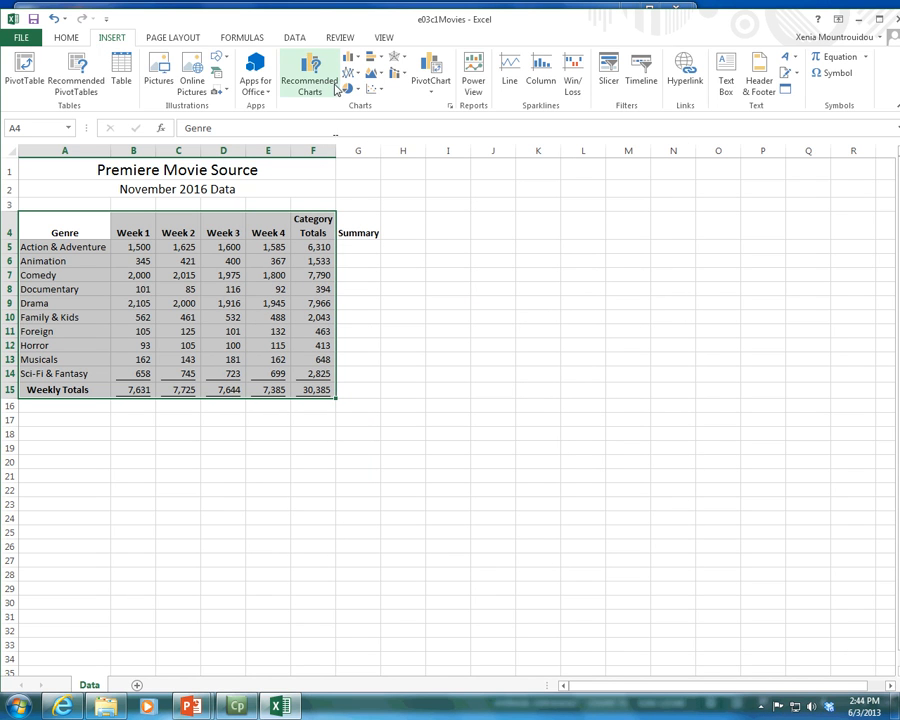
# Step: Insert a 2-D clustered column chart of the selected data and move it directly below the table, starting at row 17
pyautogui.click(358, 62)
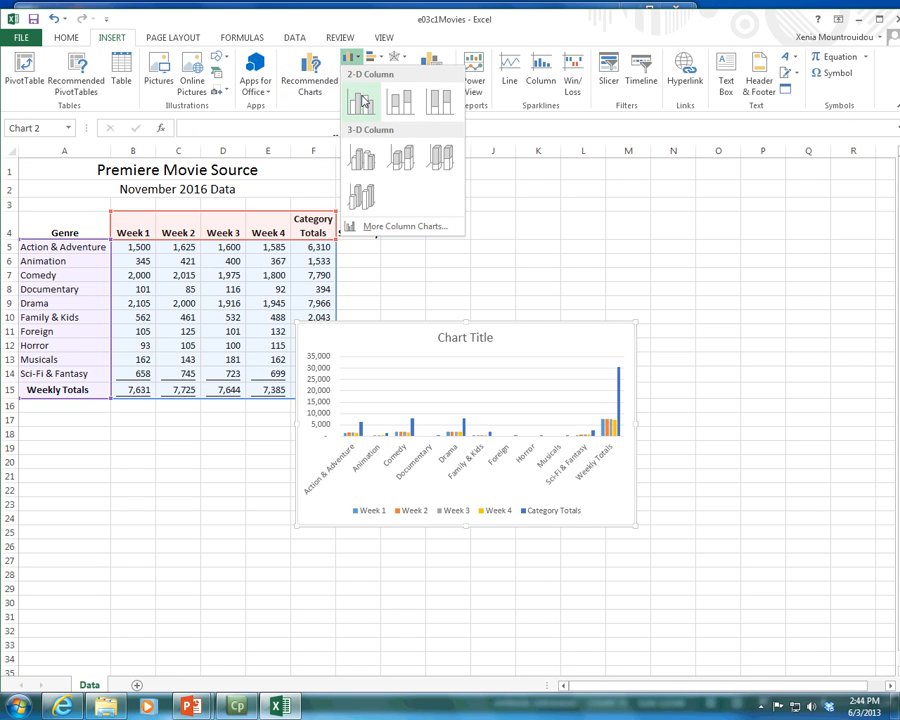
pyautogui.click(363, 101)
pyautogui.moveTo(412, 340)
pyautogui.mouseDown()
pyautogui.moveTo(270, 387)
pyautogui.moveTo(199, 454)
pyautogui.moveTo(179, 444)
pyautogui.moveTo(404, 438)
pyautogui.moveTo(498, 364)
pyautogui.moveTo(299, 329)
pyautogui.moveTo(223, 448)
pyautogui.moveTo(542, 352)
pyautogui.moveTo(334, 342)
pyautogui.moveTo(542, 452)
pyautogui.moveTo(573, 346)
pyautogui.moveTo(344, 476)
pyautogui.moveTo(514, 350)
pyautogui.moveTo(295, 384)
pyautogui.moveTo(504, 386)
pyautogui.moveTo(291, 380)
pyautogui.moveTo(548, 477)
pyautogui.moveTo(370, 350)
pyautogui.moveTo(392, 470)
pyautogui.moveTo(334, 366)
pyautogui.moveTo(283, 428)
pyautogui.moveTo(235, 386)
pyautogui.moveTo(382, 386)
pyautogui.moveTo(342, 392)
pyautogui.moveTo(425, 405)
pyautogui.mouseUp()
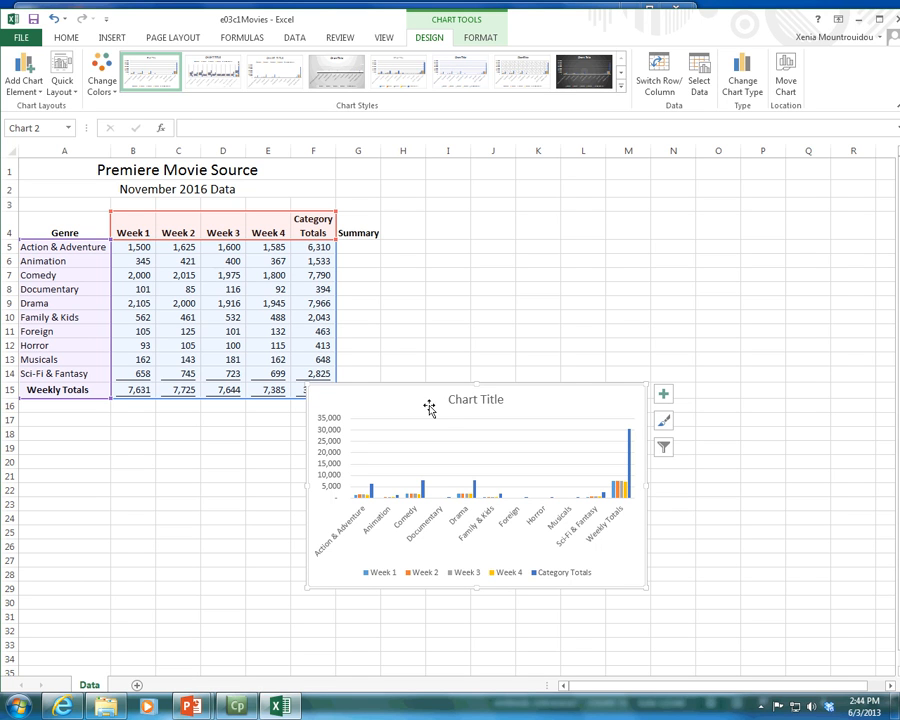
pyautogui.moveTo(420, 400); pyautogui.dragTo(226, 434)
pyautogui.moveTo(226, 434); pyautogui.dragTo(140, 432)
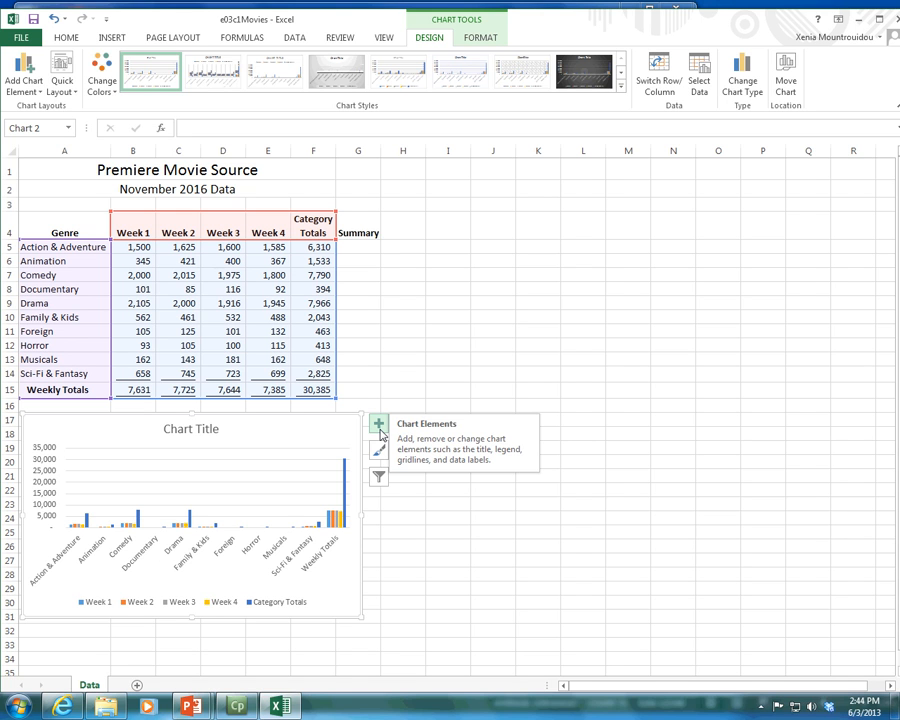
# Step: Enlarge the chart freehand from its lower corner to about 3.5" high and 6.2" wide
pyautogui.scroll(-1, 321, 536)
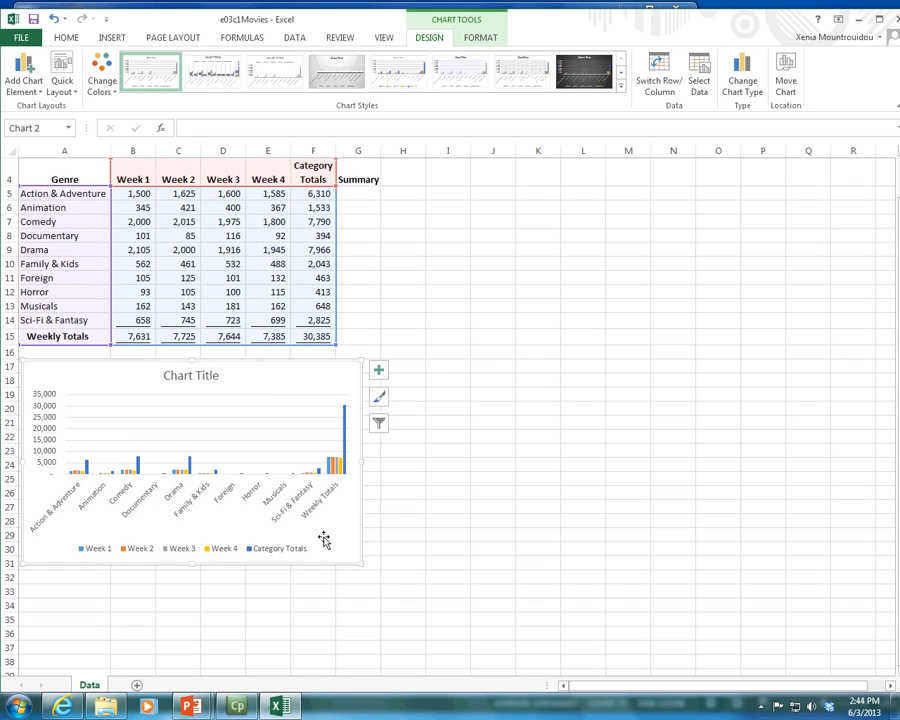
pyautogui.scroll(-2, 323, 540)
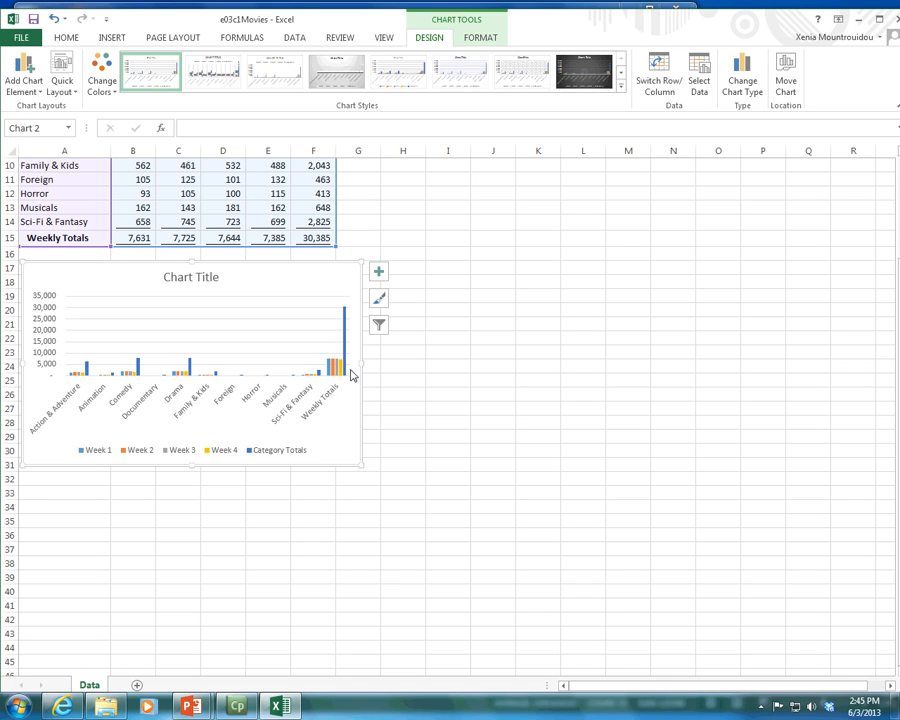
pyautogui.moveTo(358, 462); pyautogui.dragTo(439, 508)
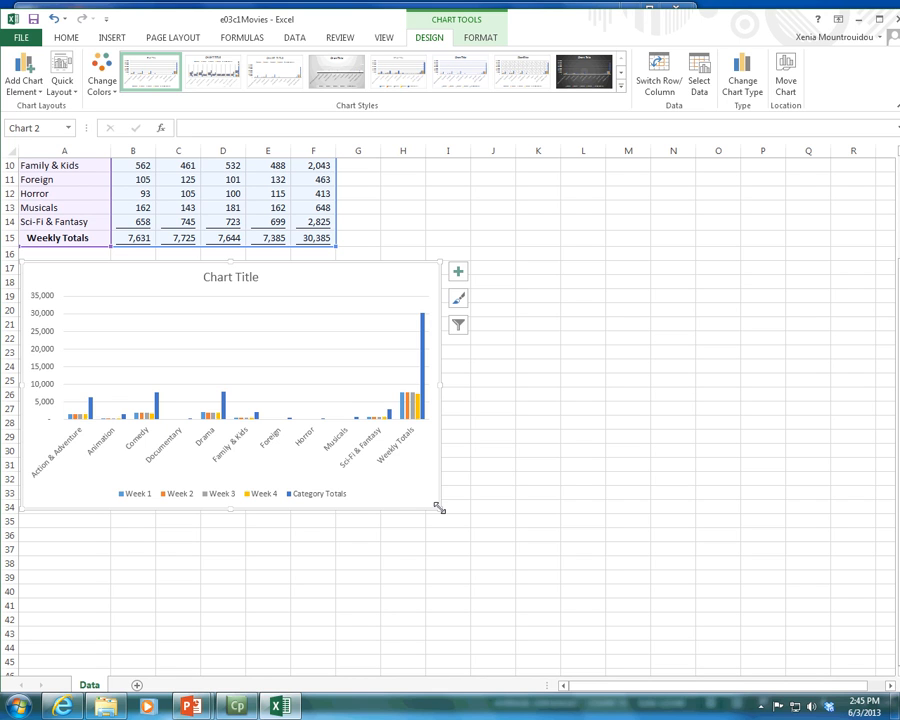
pyautogui.moveTo(439, 508)
pyautogui.mouseDown()
pyautogui.moveTo(398, 462)
pyautogui.moveTo(441, 500)
pyautogui.mouseUp()
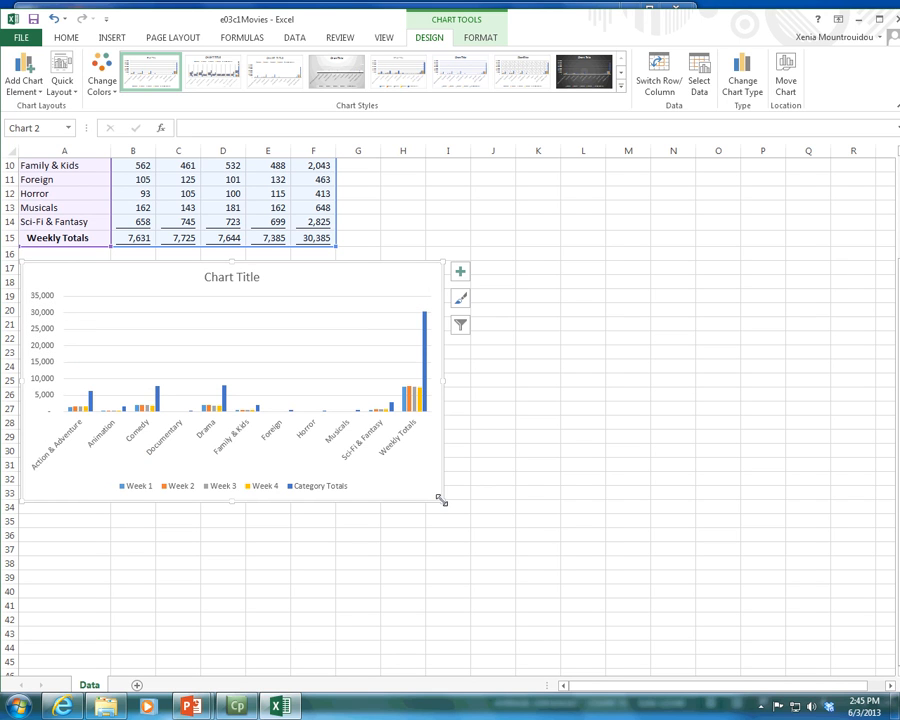
# Step: Set the chart's height to 3.6" and its width to 6.2"
pyautogui.click(493, 40)
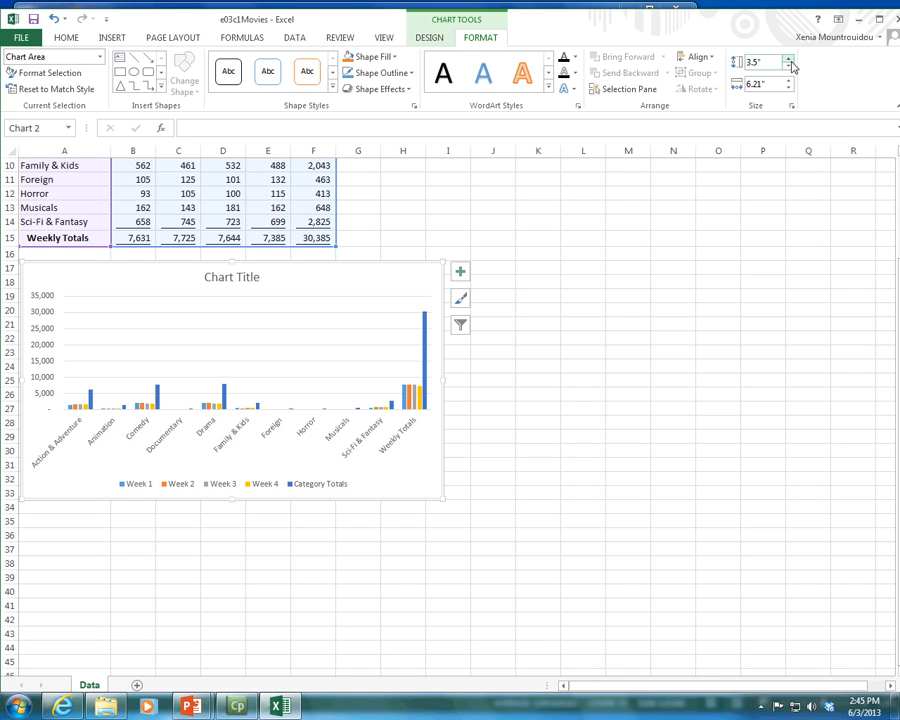
pyautogui.click(789, 60)
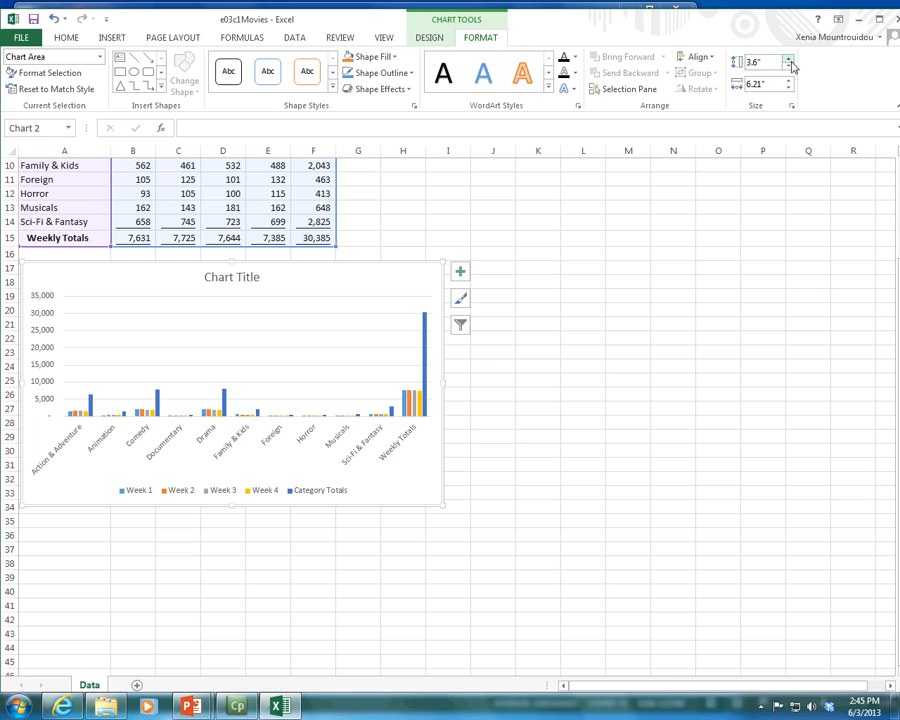
pyautogui.click(789, 88)
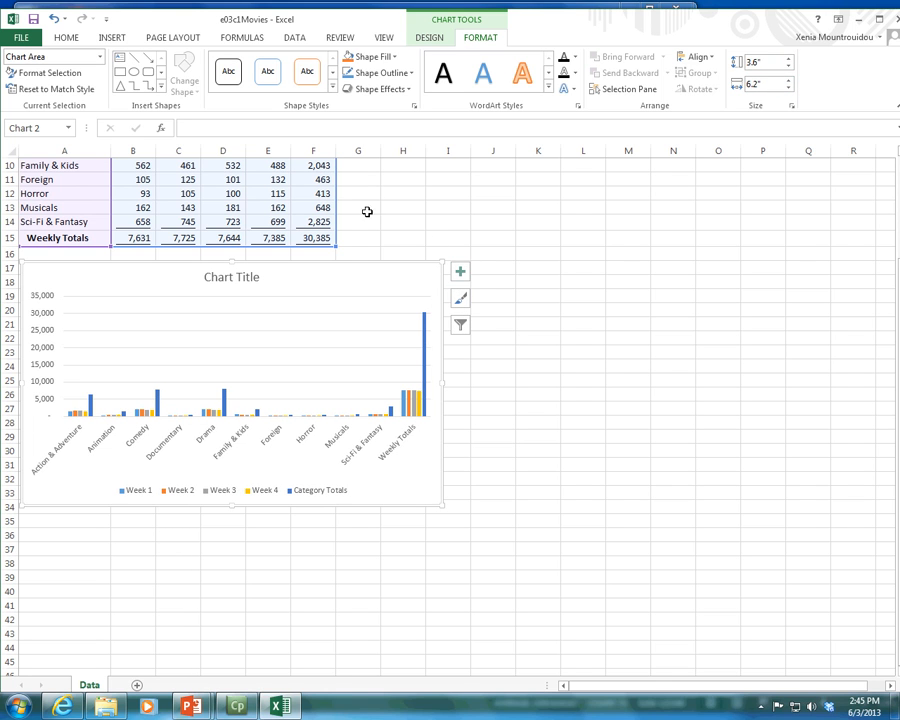
# Step: Apply the dark chart style with the black background to the column chart
pyautogui.click(431, 38)
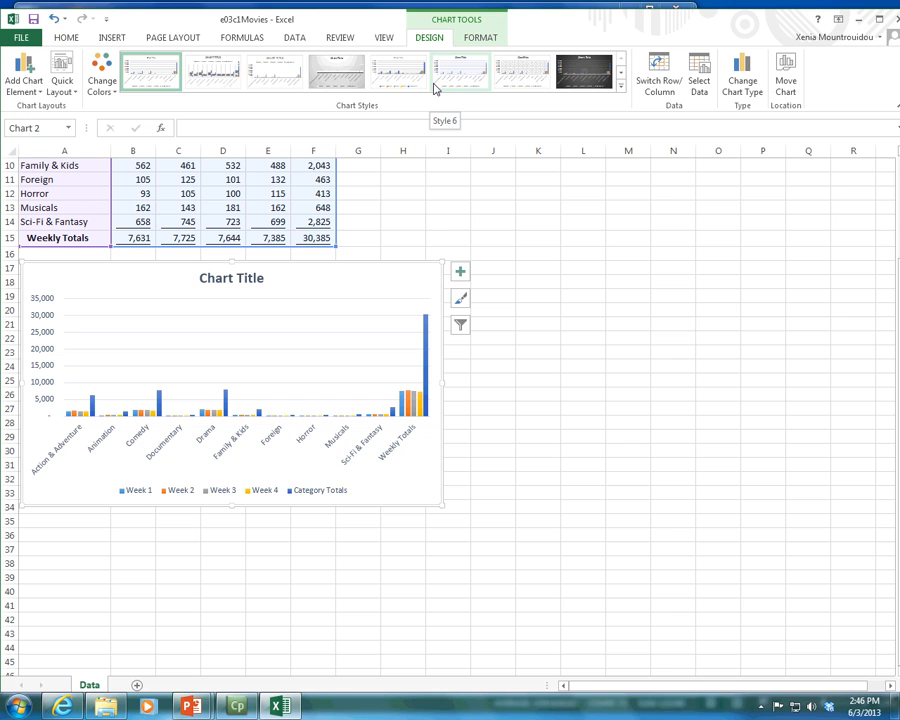
pyautogui.scroll(1, 390, 272)
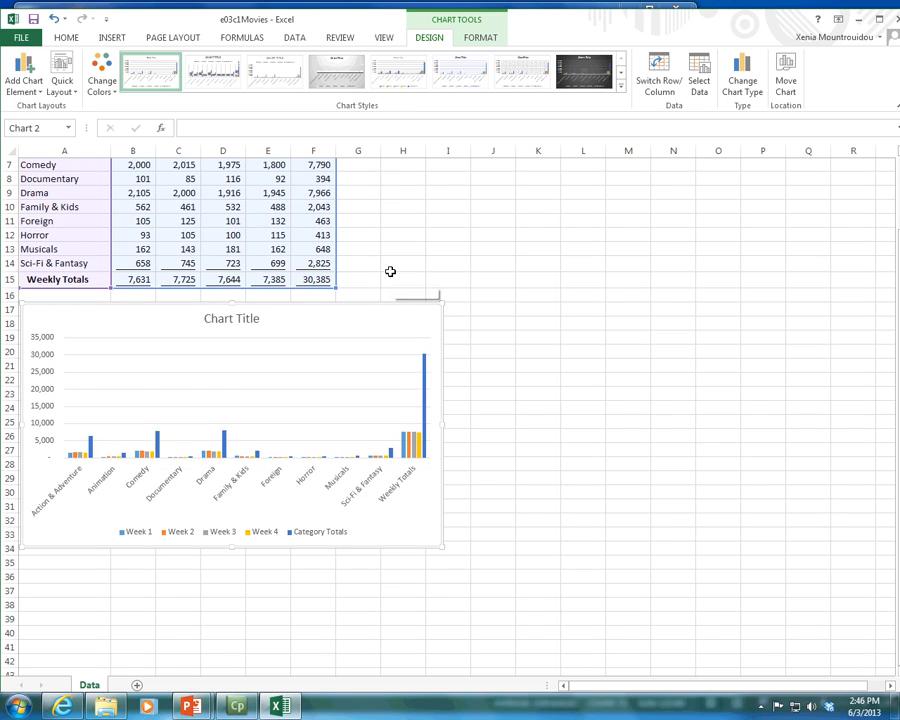
pyautogui.scroll(1, 390, 272)
pyautogui.click(560, 83)
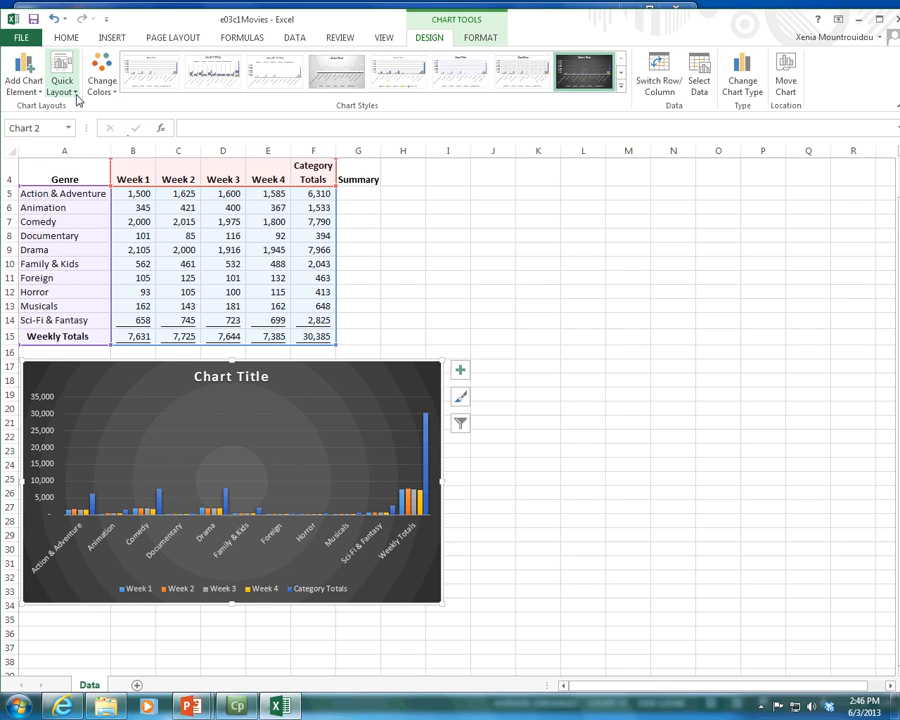
# Step: Preview the Line chart type without applying it, and restore the chart's original light style
pyautogui.click(727, 84)
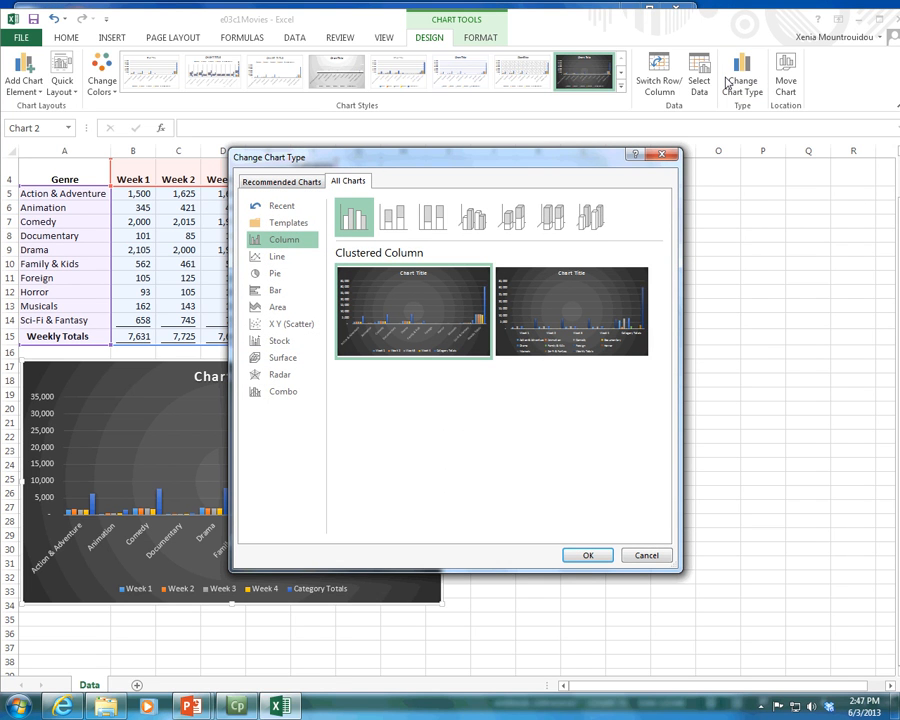
pyautogui.click(281, 259)
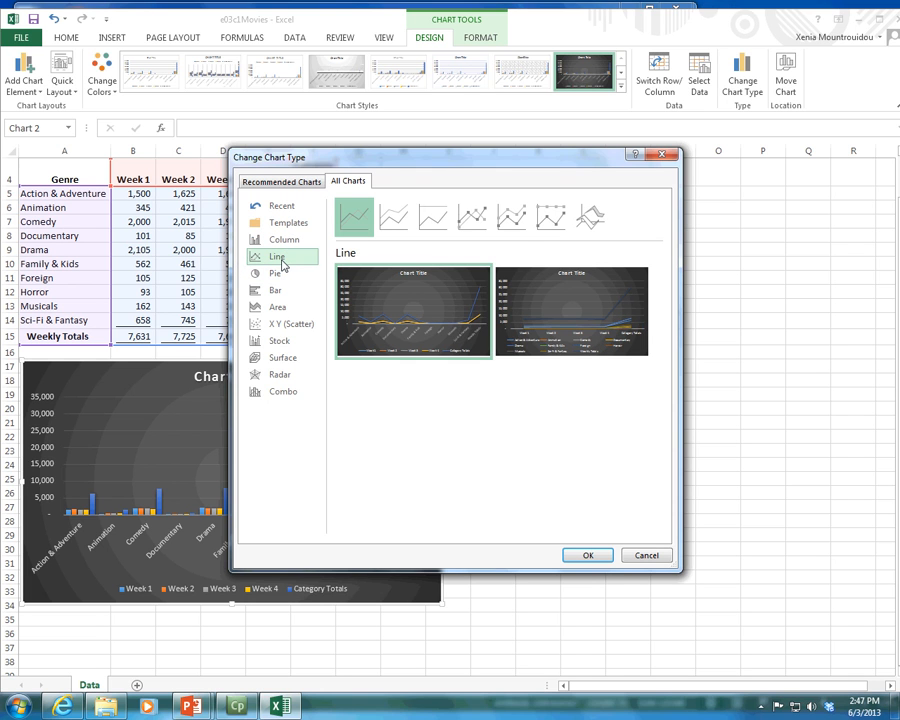
pyautogui.moveTo(366, 284)
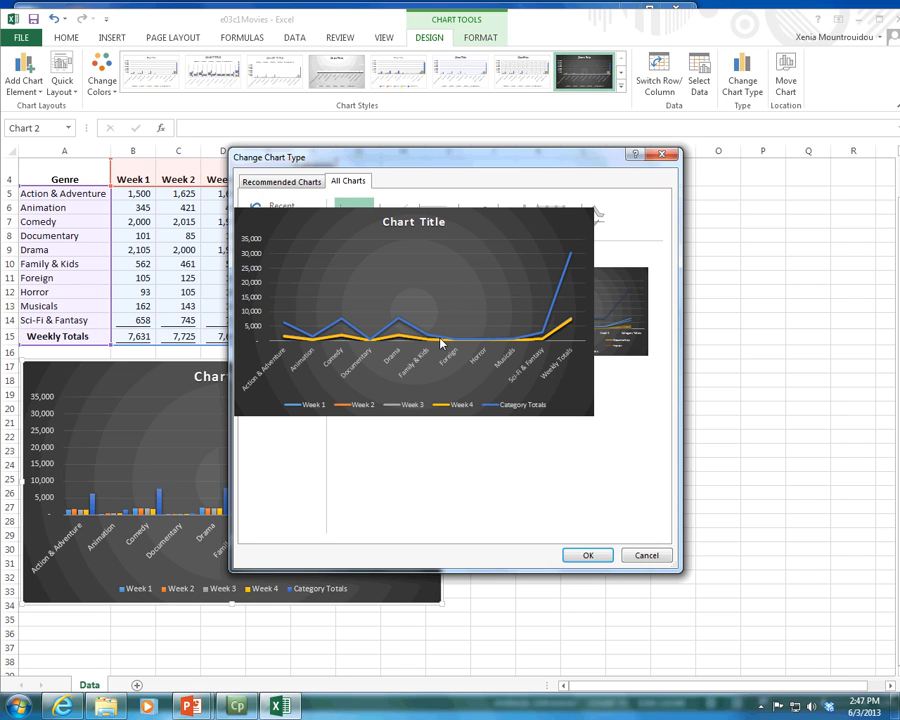
pyautogui.click(656, 556)
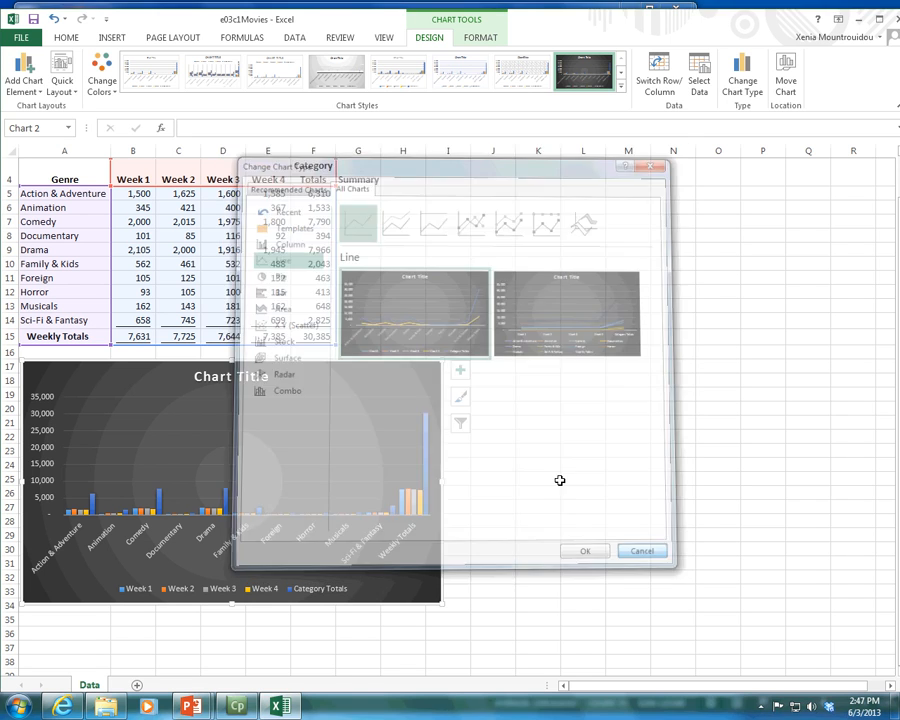
pyautogui.click(157, 82)
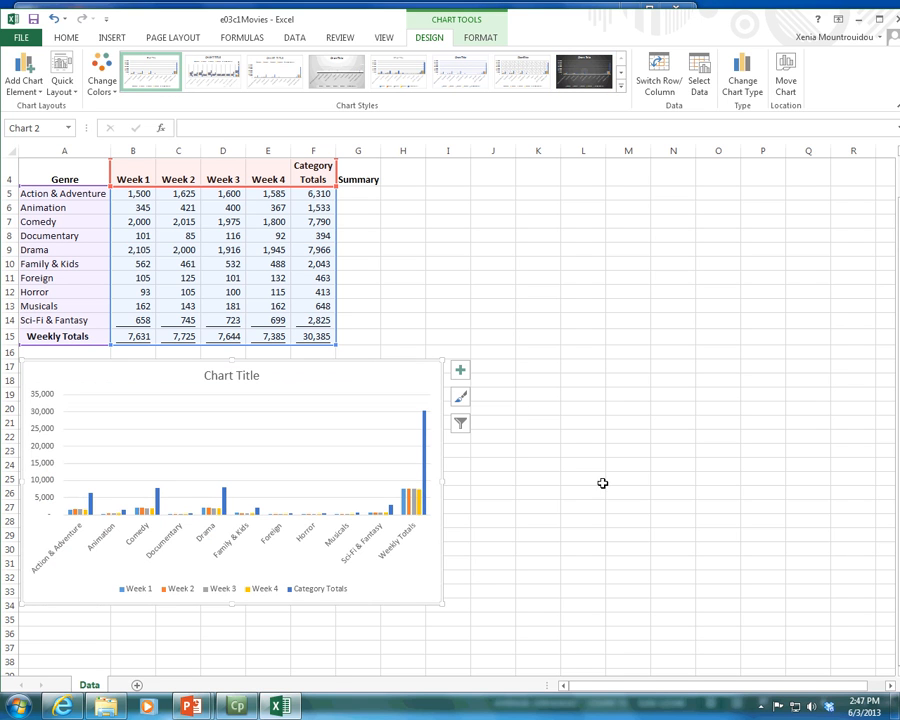
# Step: Try changing the column chart to a Pie chart after previewing the Line type, and undo the change
pyautogui.click(745, 78)
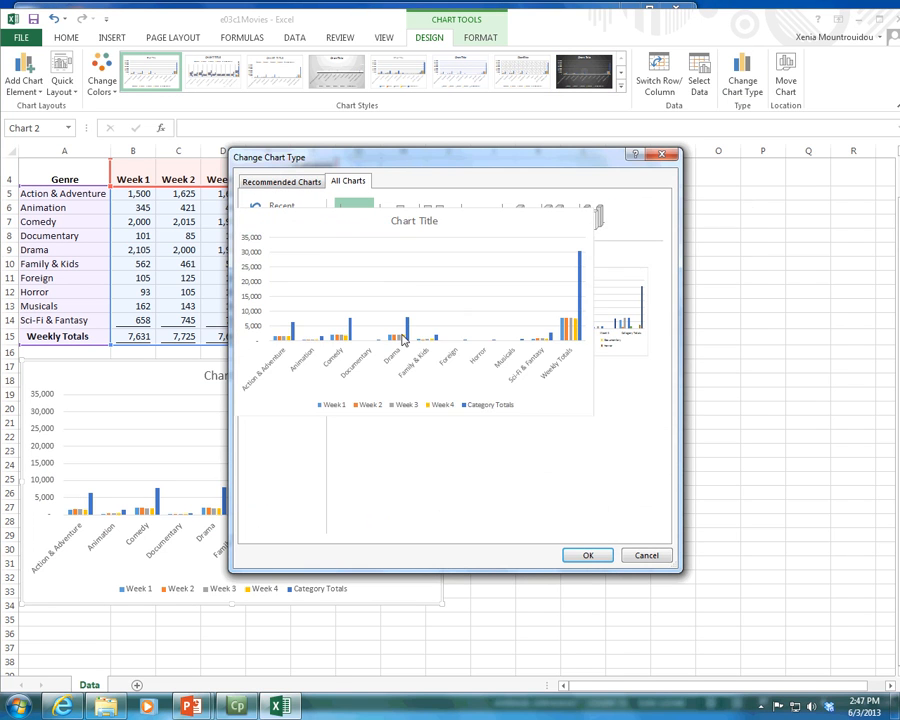
pyautogui.click(280, 258)
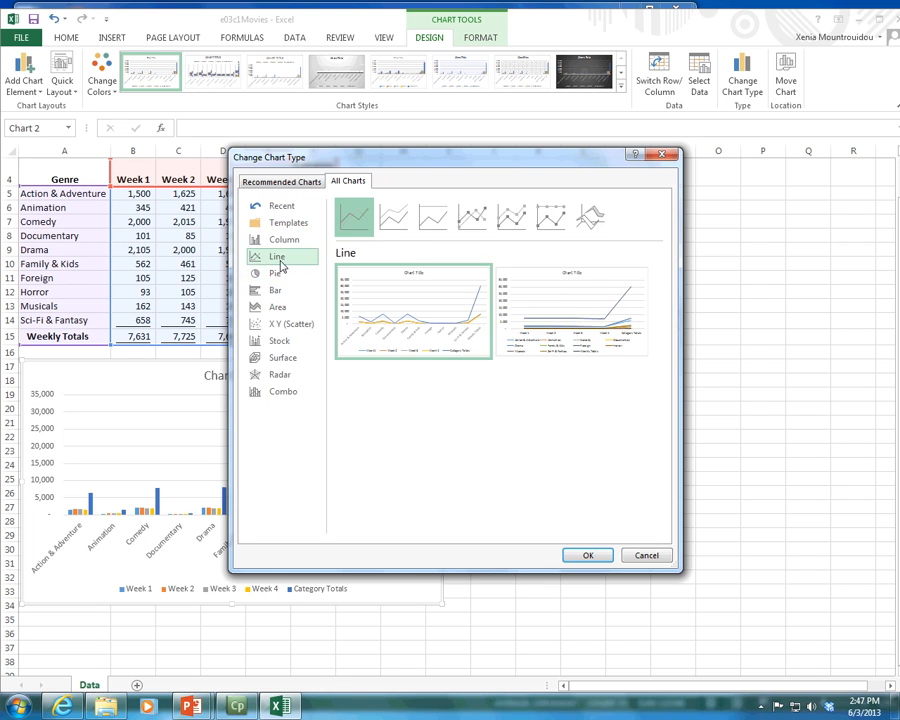
pyautogui.moveTo(544, 335)
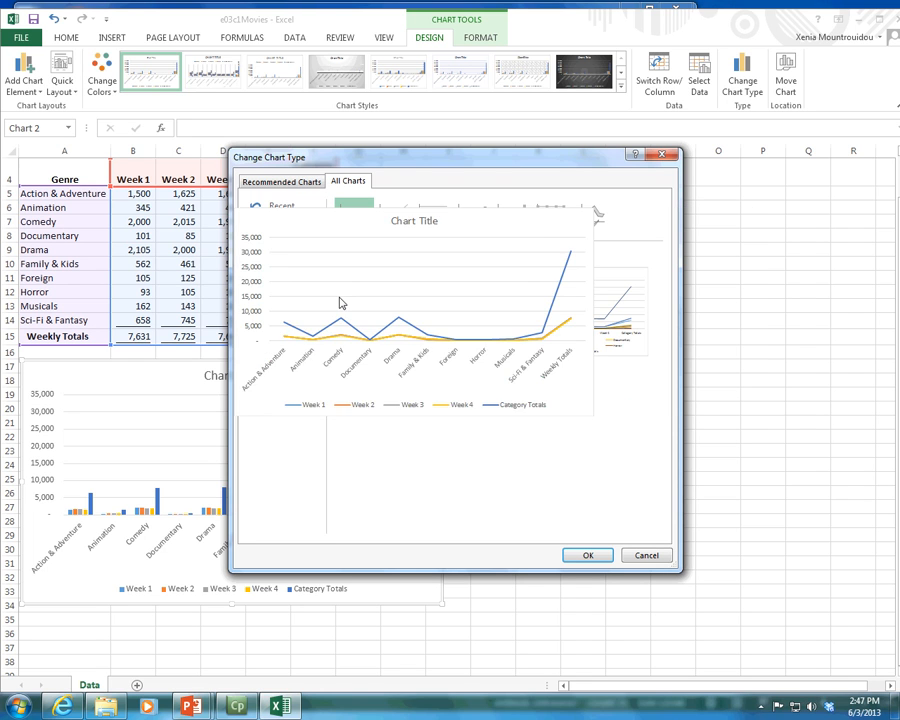
pyautogui.click(275, 273)
pyautogui.moveTo(431, 345)
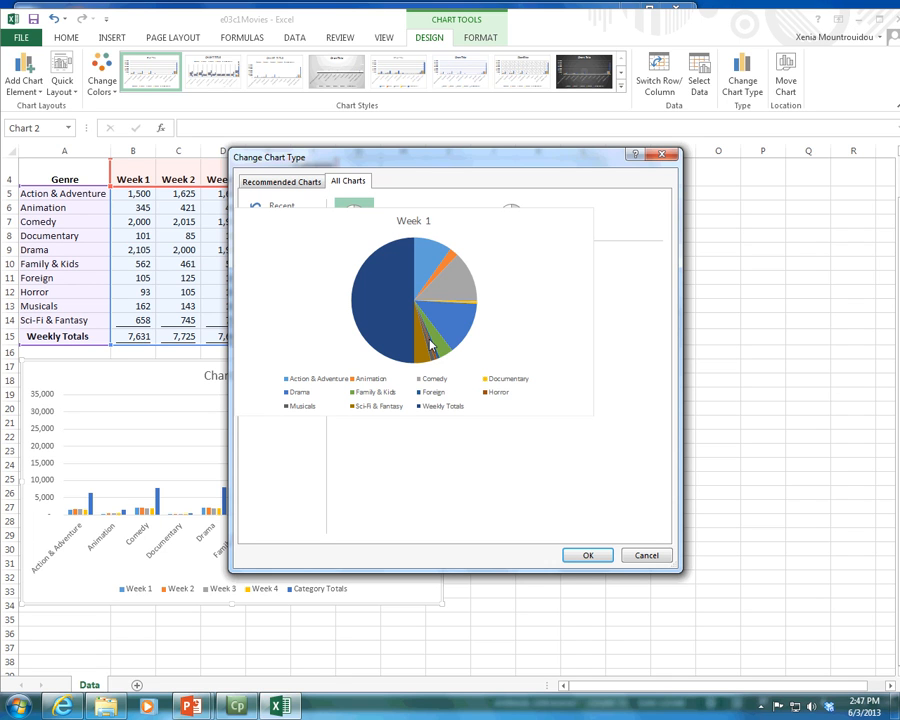
pyautogui.click(588, 556)
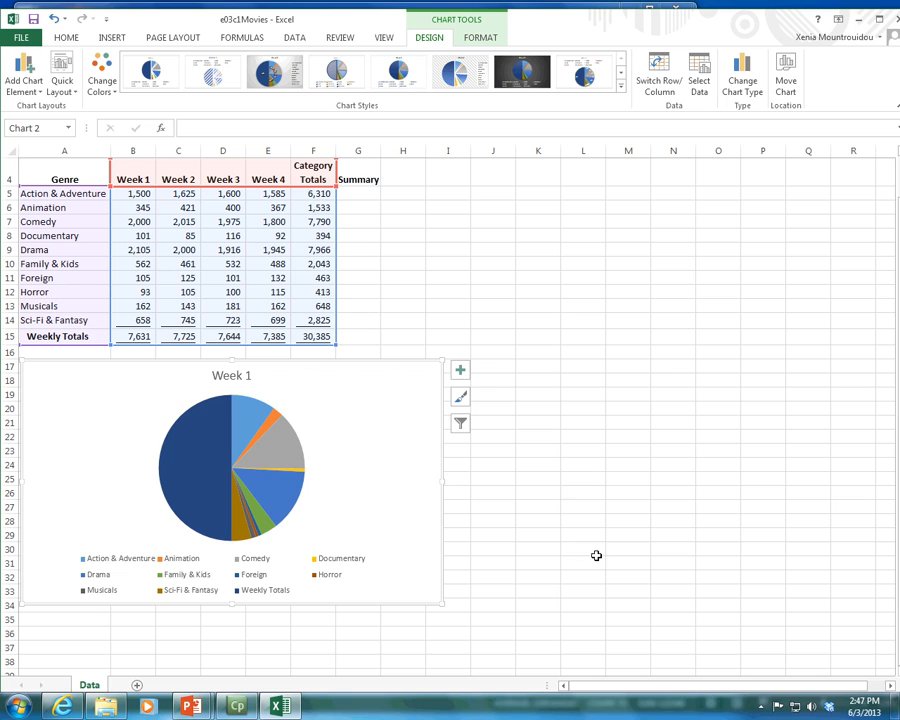
pyautogui.click(54, 20)
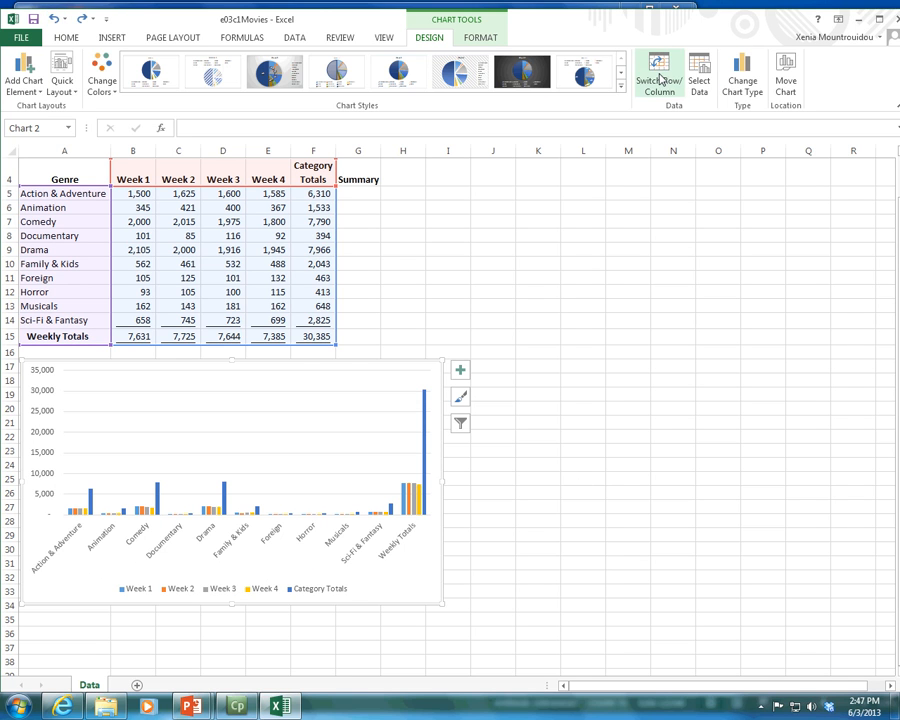
# Step: Compare the Line, Clustered Column and Pie previews of the movie data among the available chart types
pyautogui.click(733, 86)
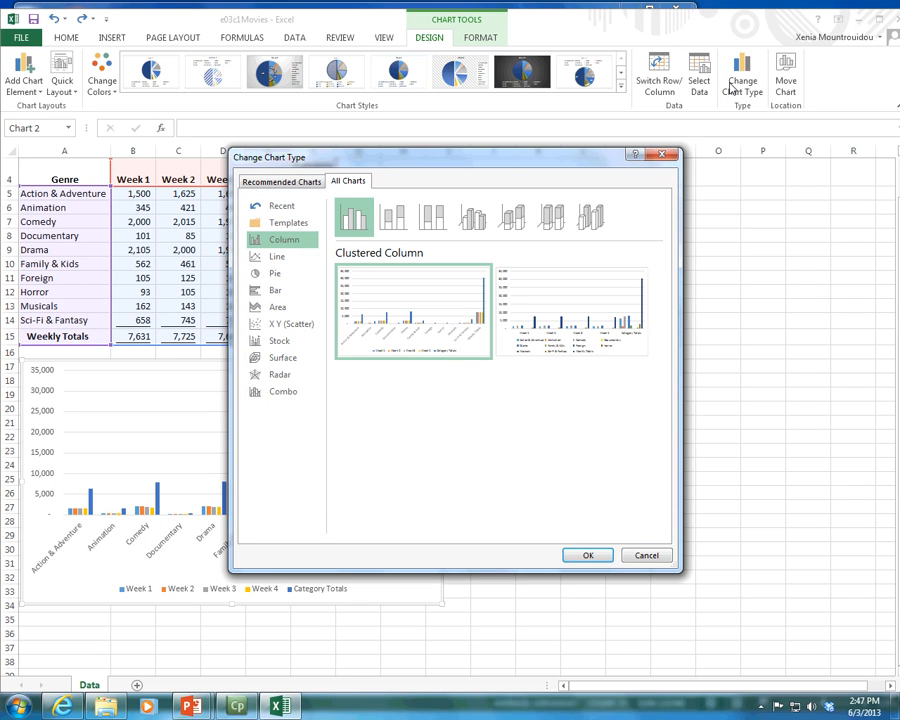
pyautogui.click(254, 260)
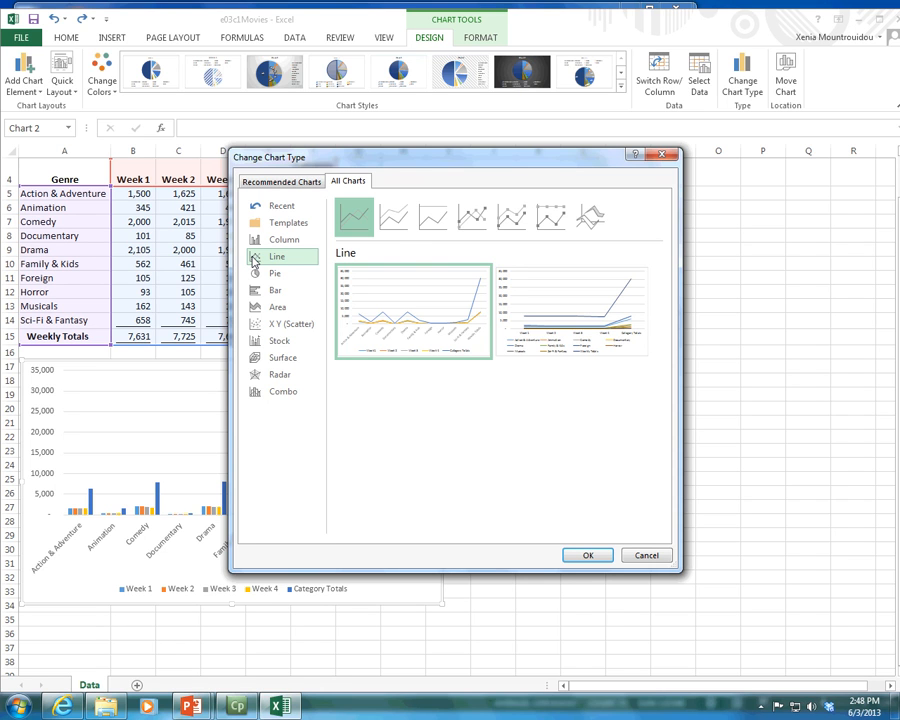
pyautogui.click(268, 246)
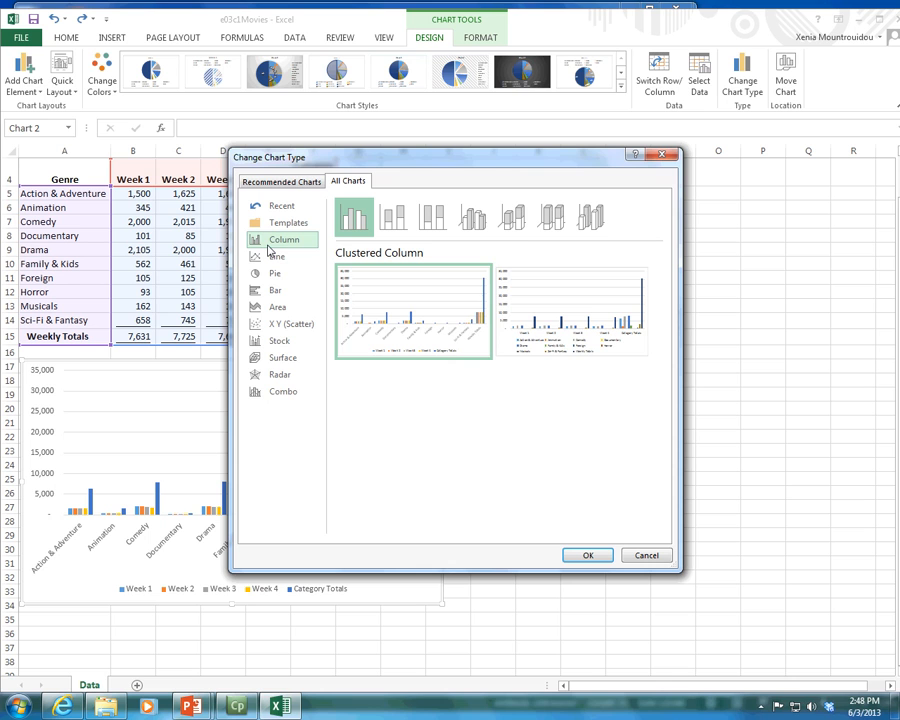
pyautogui.click(281, 258)
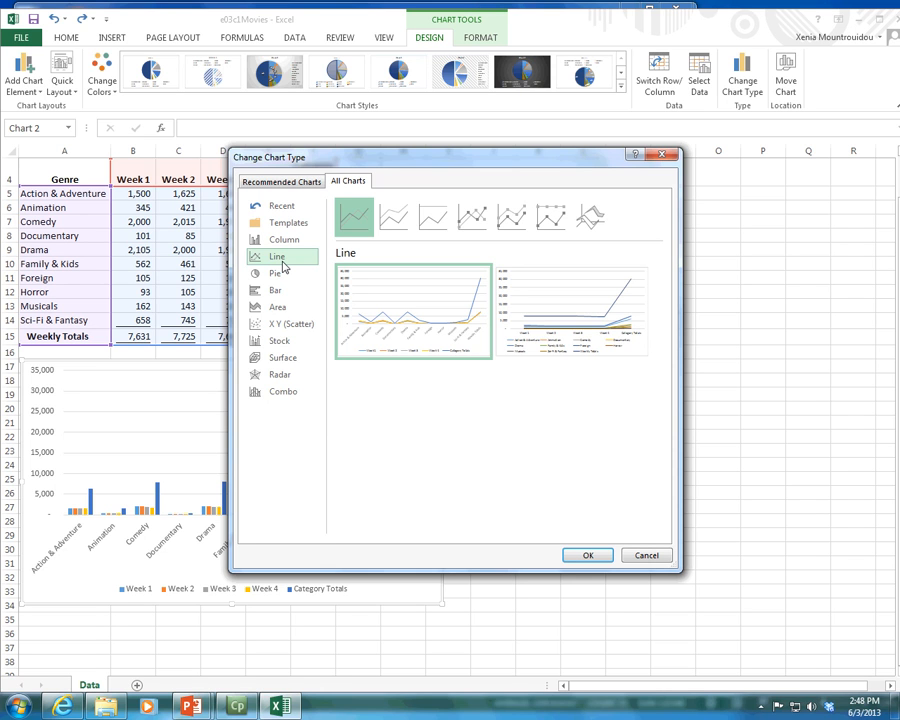
pyautogui.click(283, 273)
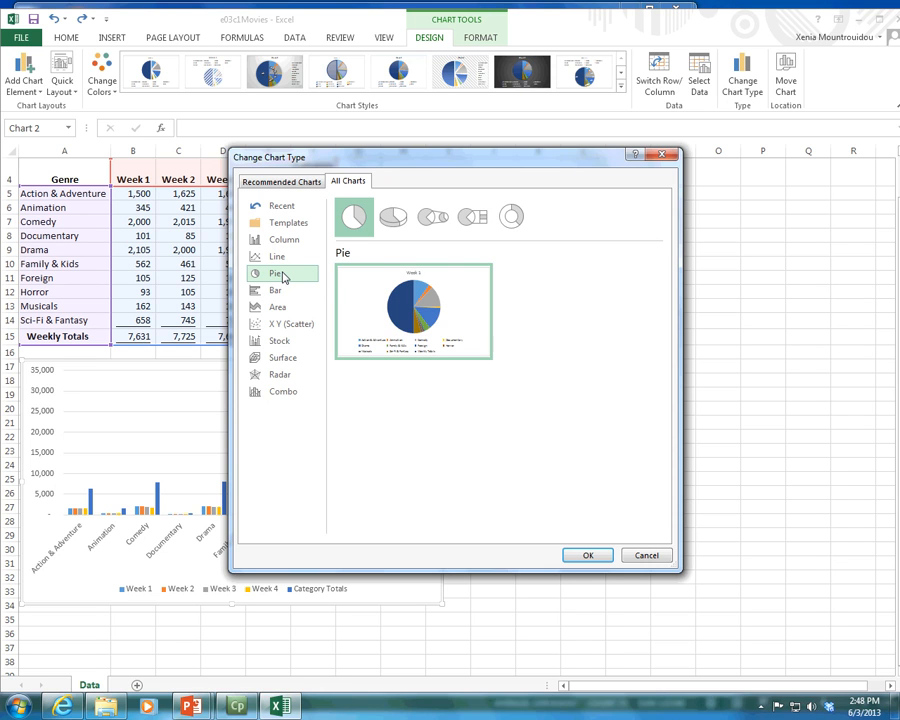
pyautogui.moveTo(418, 336)
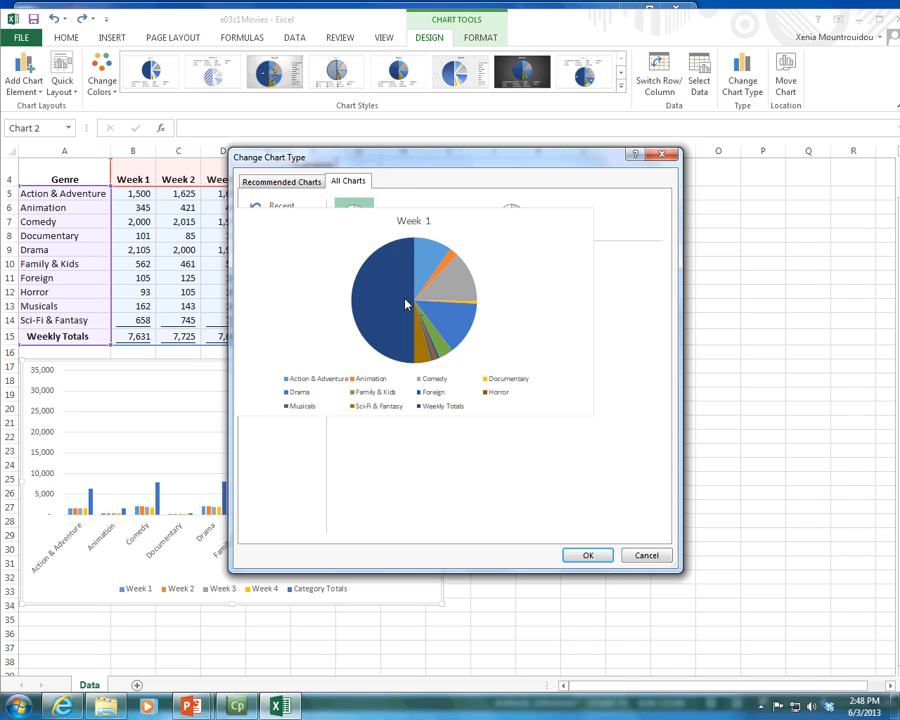
pyautogui.moveTo(536, 150); pyautogui.dragTo(690, 204)
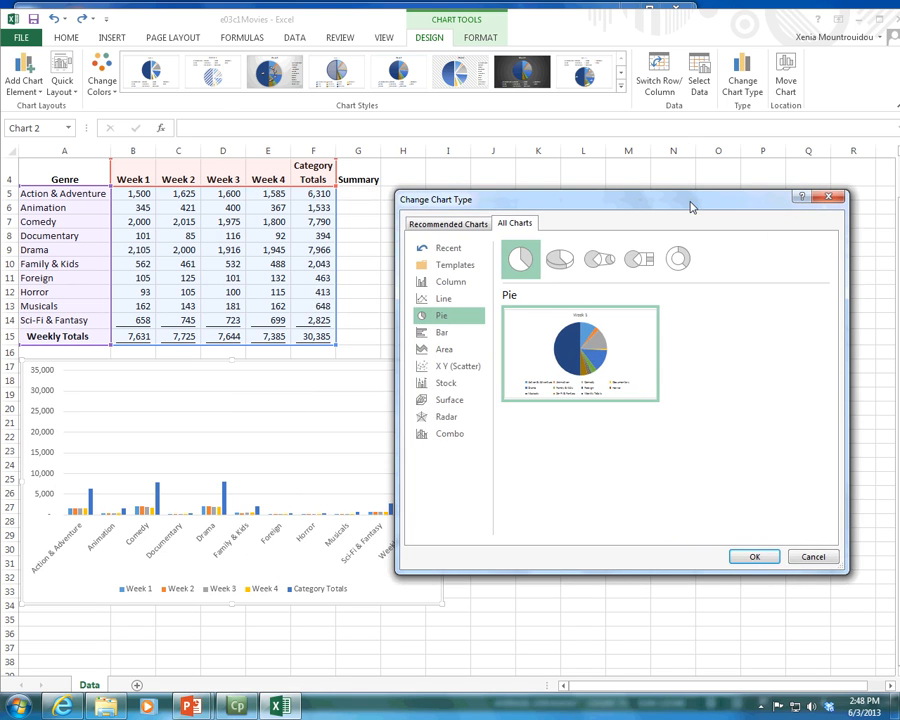
pyautogui.moveTo(546, 360)
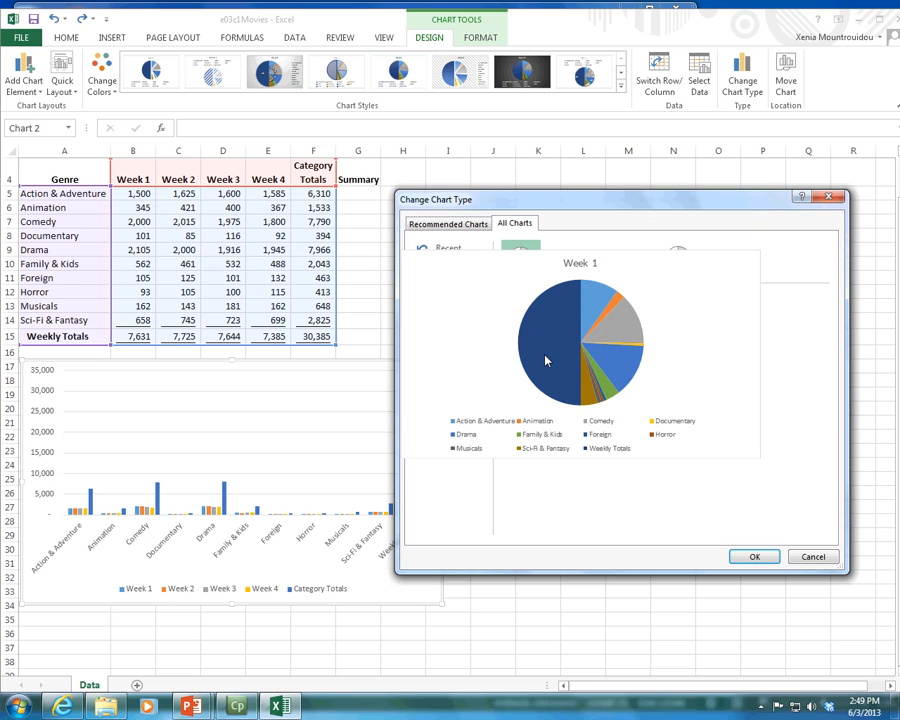
# Step: Preview the movie data as a Clustered Bar chart and as an Area chart
pyautogui.click(442, 333)
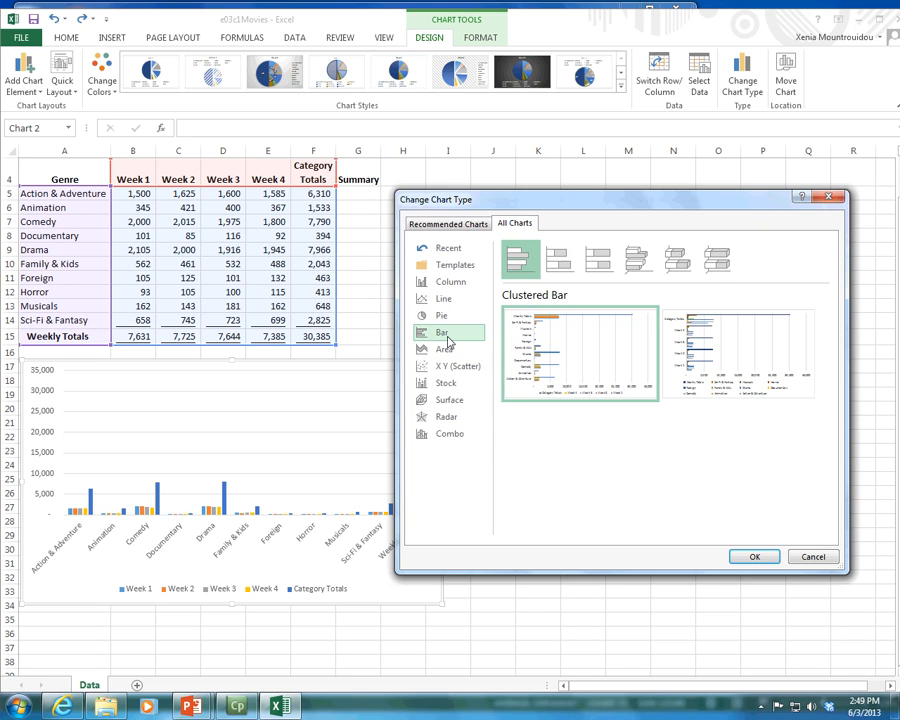
pyautogui.moveTo(613, 342)
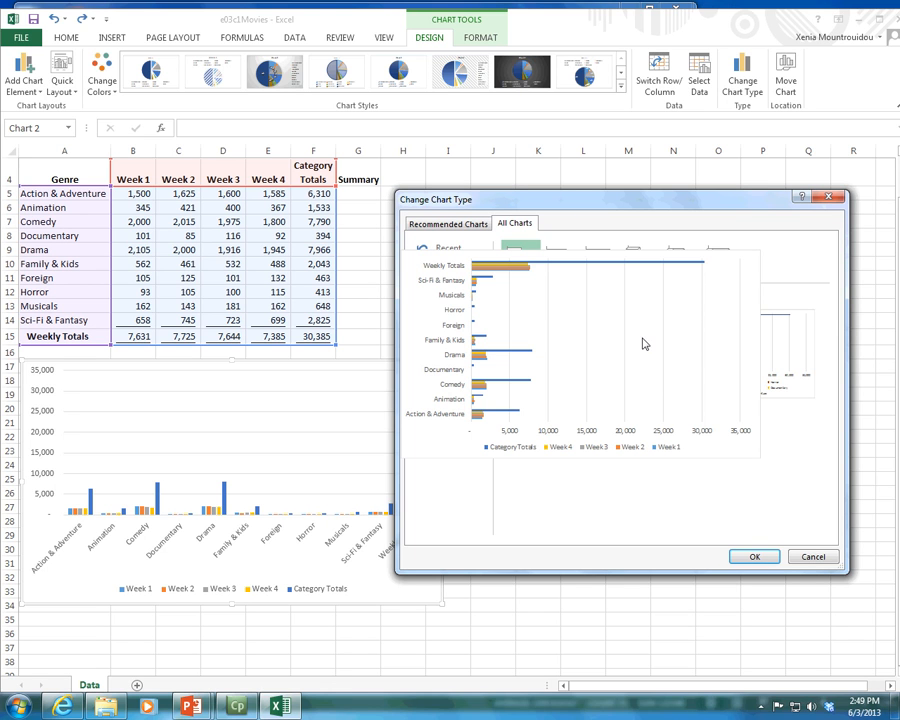
pyautogui.click(447, 352)
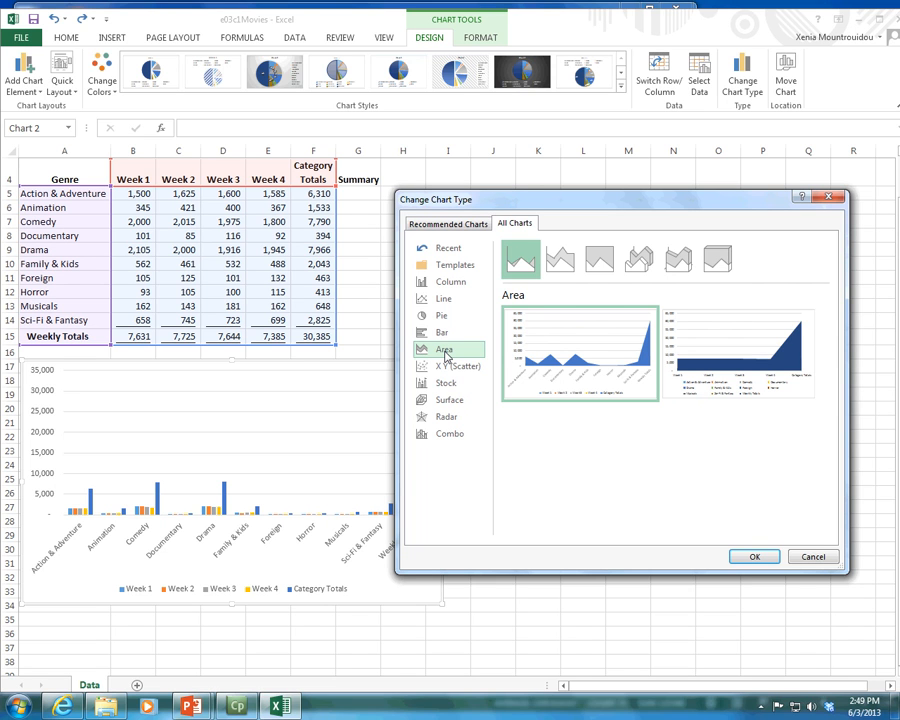
# Step: Examine the X Y (Scatter) variants, including the smooth-line, straight-line, Bubble and 3-D Bubble previews
pyautogui.click(449, 368)
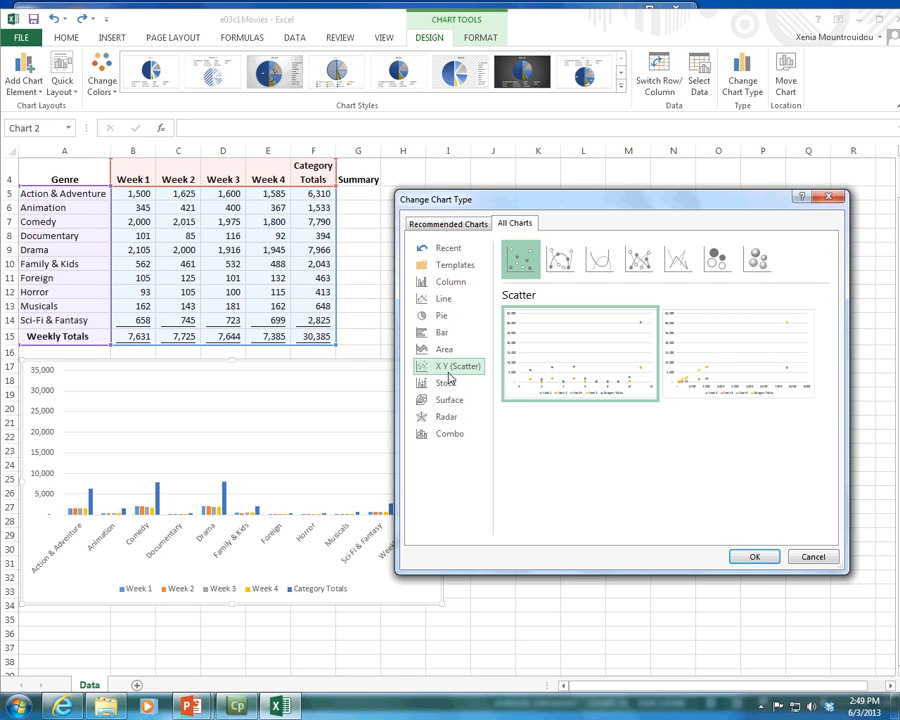
pyautogui.click(558, 262)
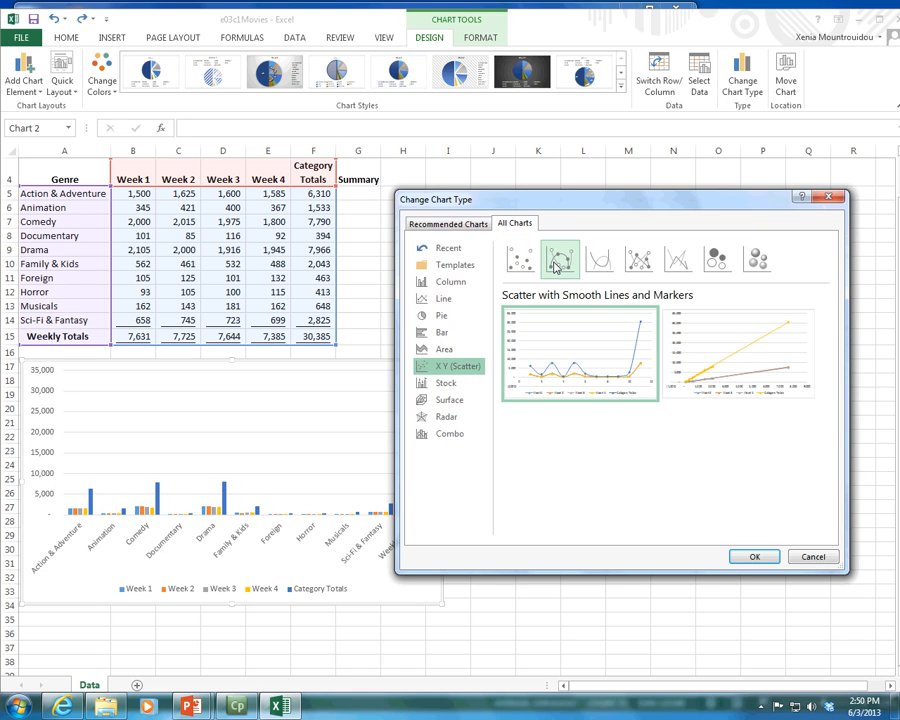
pyautogui.click(600, 262)
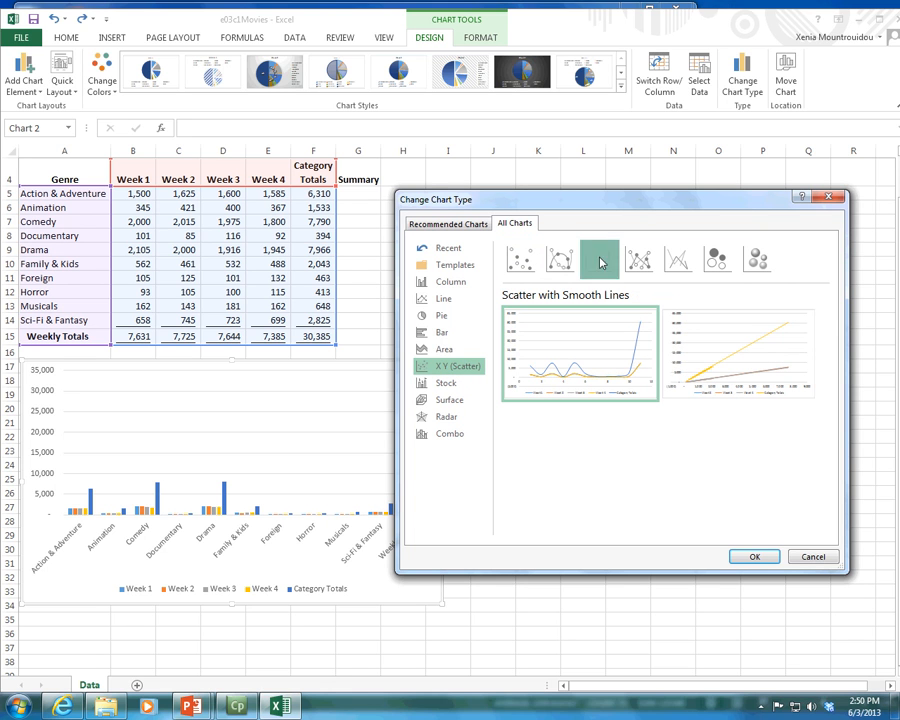
pyautogui.click(640, 260)
pyautogui.click(678, 260)
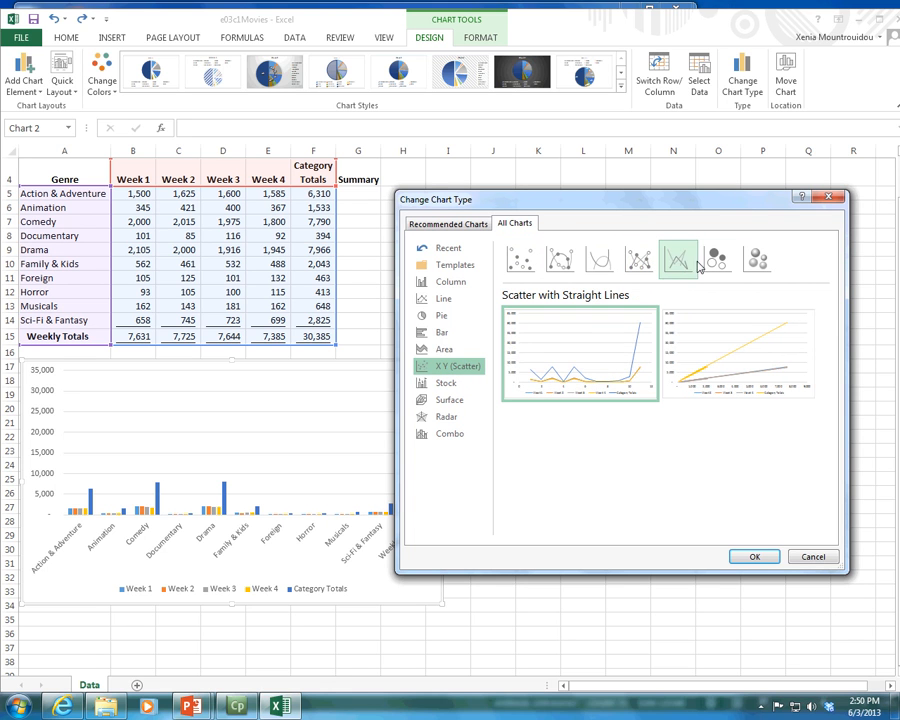
pyautogui.click(716, 259)
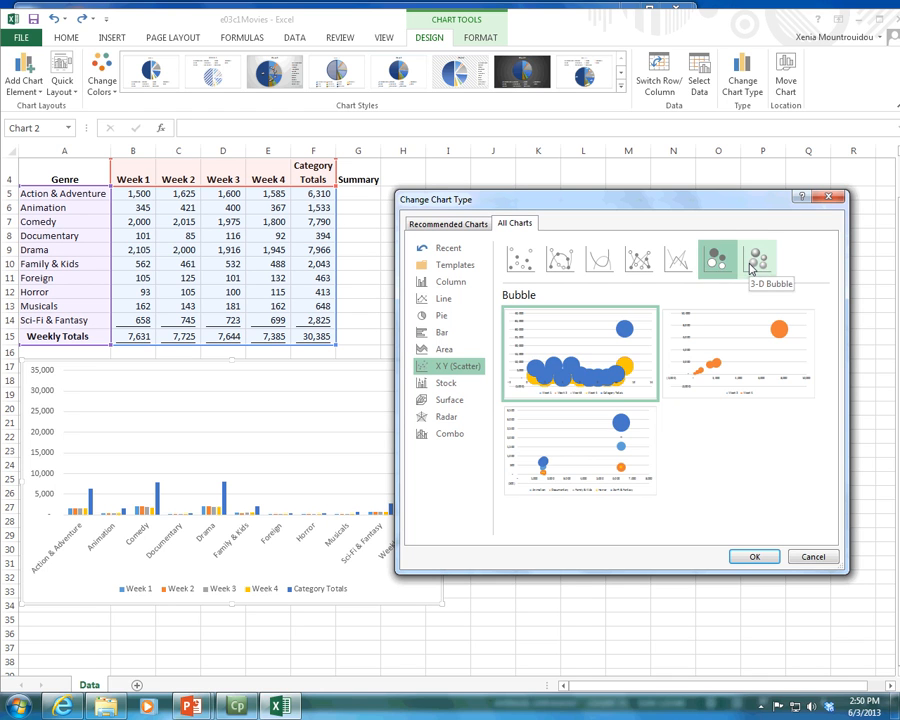
pyautogui.click(753, 262)
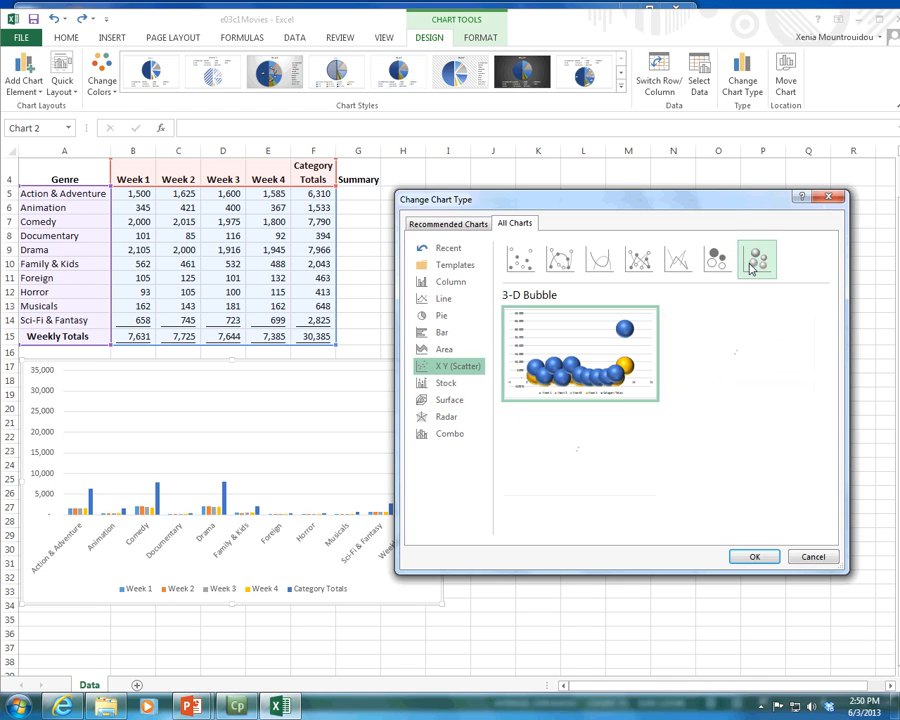
pyautogui.click(516, 270)
# Step: Review the High-Low-Close stock type and the 3-D Surface and Stacked Area chart previews
pyautogui.click(437, 386)
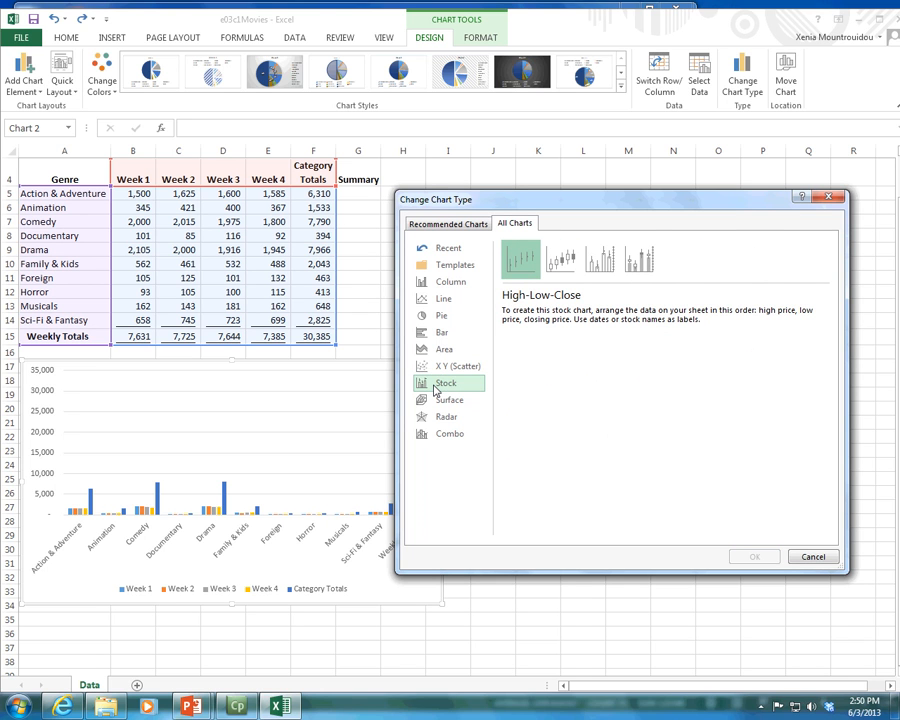
pyautogui.click(444, 399)
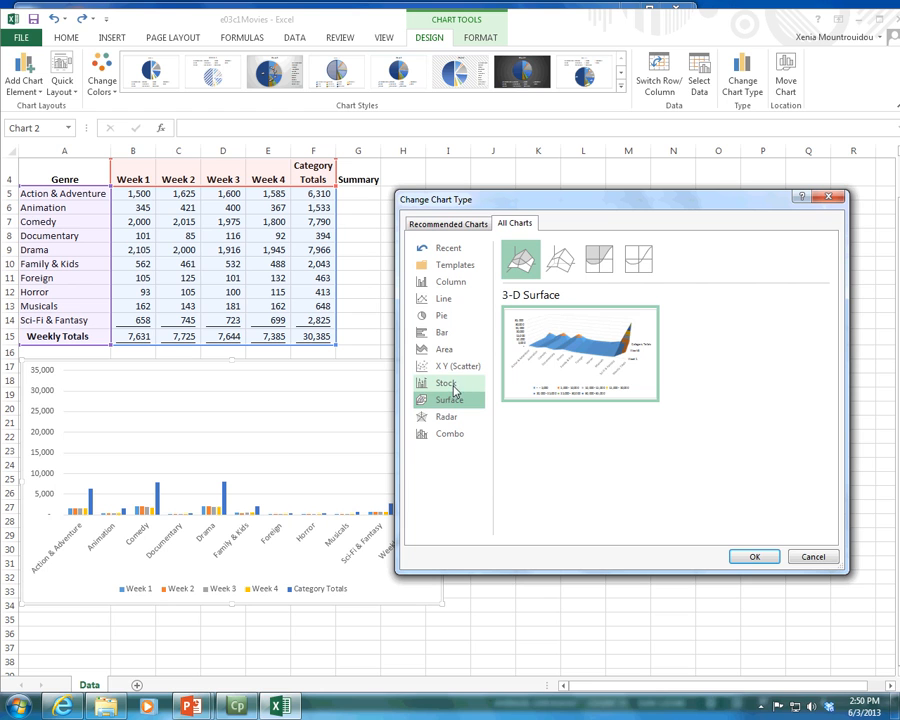
pyautogui.click(442, 348)
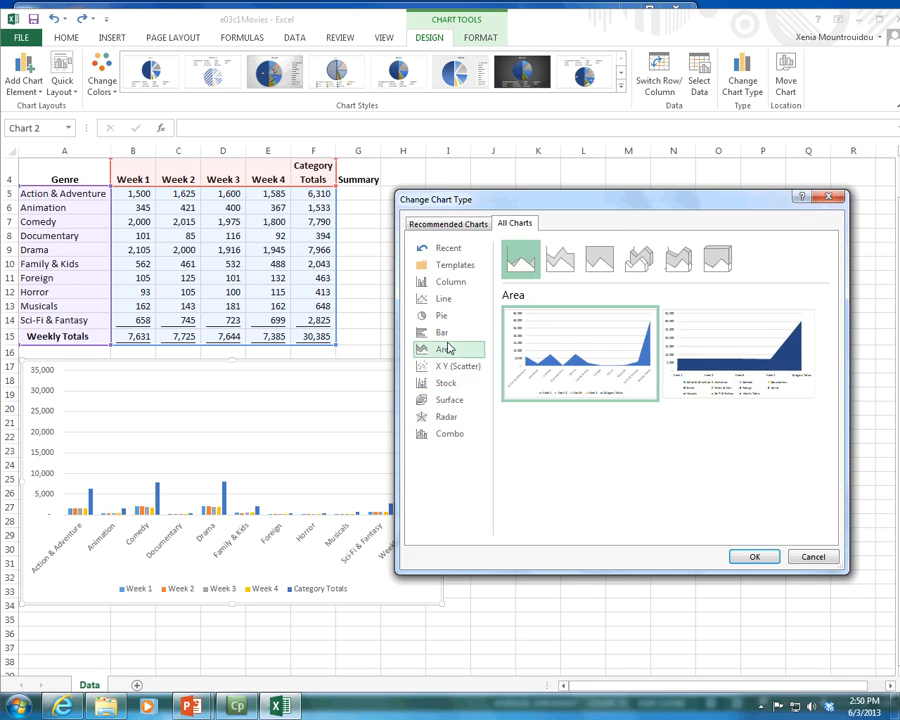
pyautogui.click(588, 268)
pyautogui.click(560, 260)
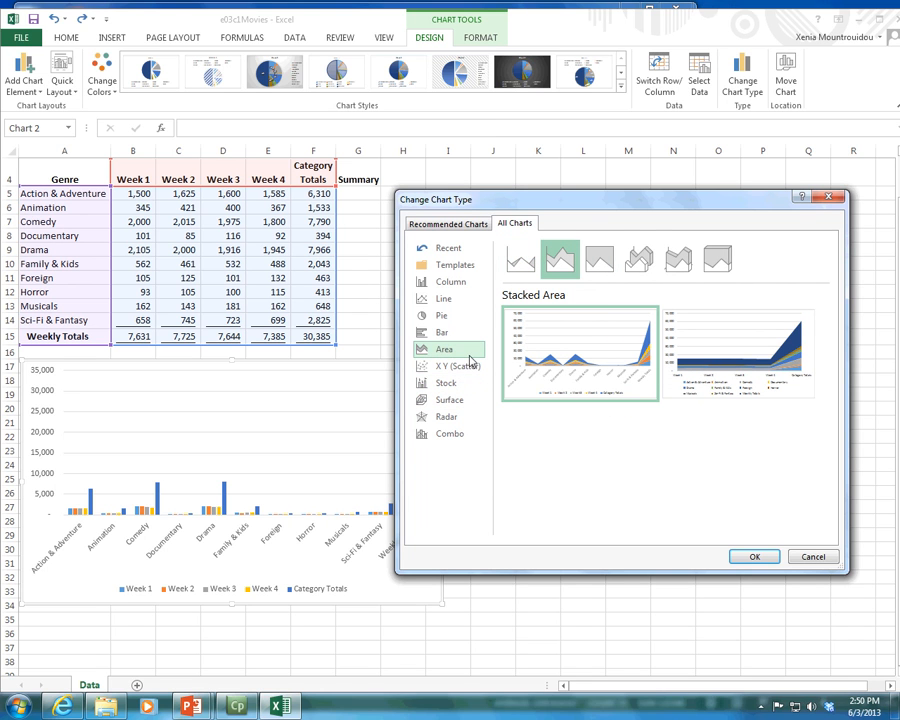
# Step: Revisit the Scatter preview and examine the Bar chart variants through 3-D Clustered Bar
pyautogui.click(450, 366)
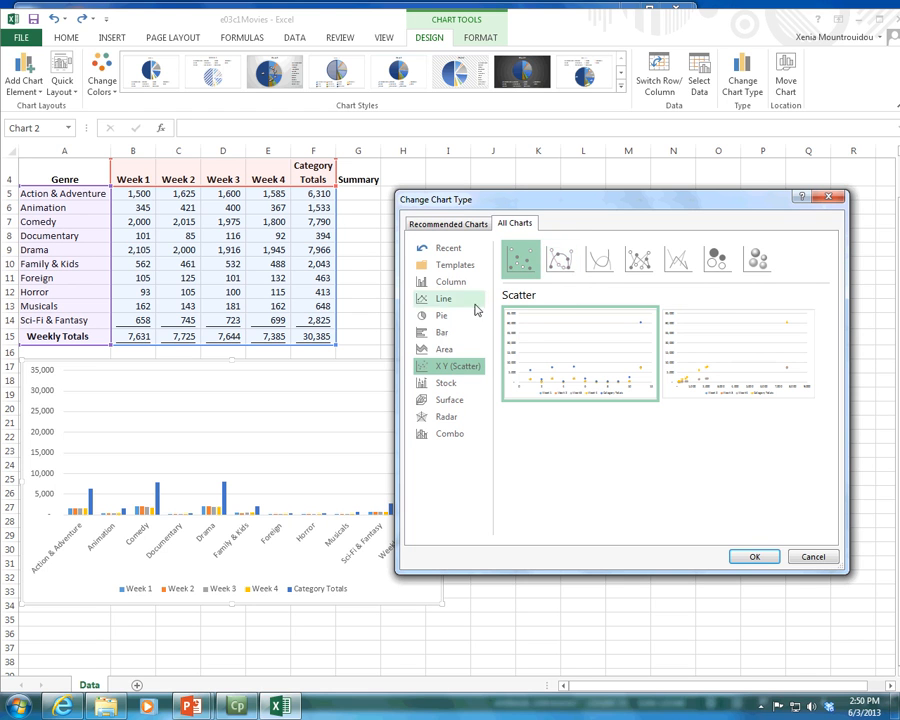
pyautogui.click(442, 332)
pyautogui.click(558, 259)
pyautogui.click(600, 262)
pyautogui.click(636, 260)
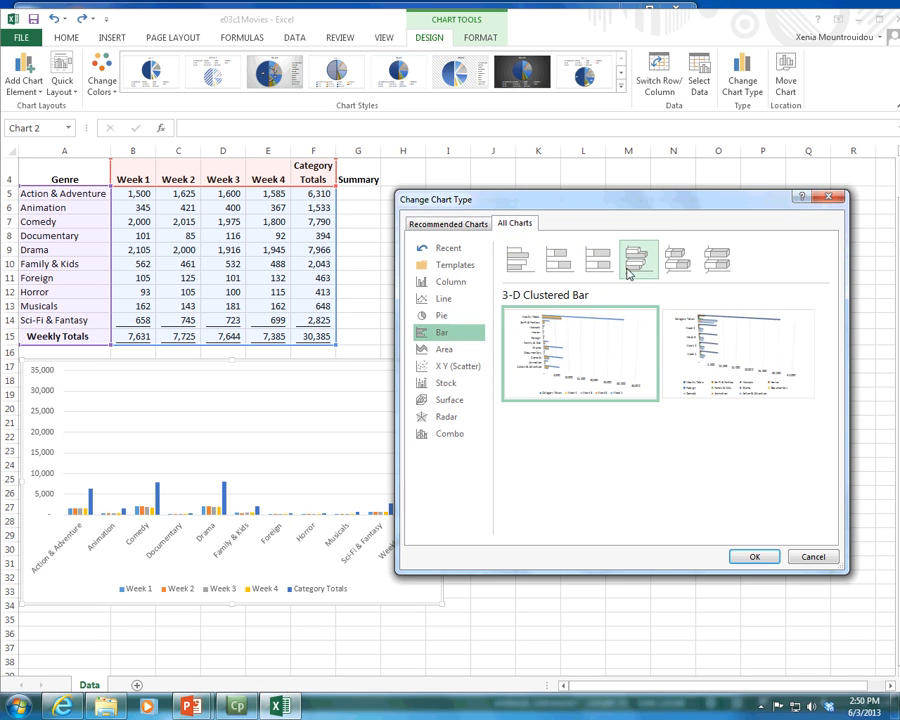
# Step: Examine the Pie chart variants from 3-D Pie through Doughnut
pyautogui.click(441, 315)
pyautogui.click(562, 262)
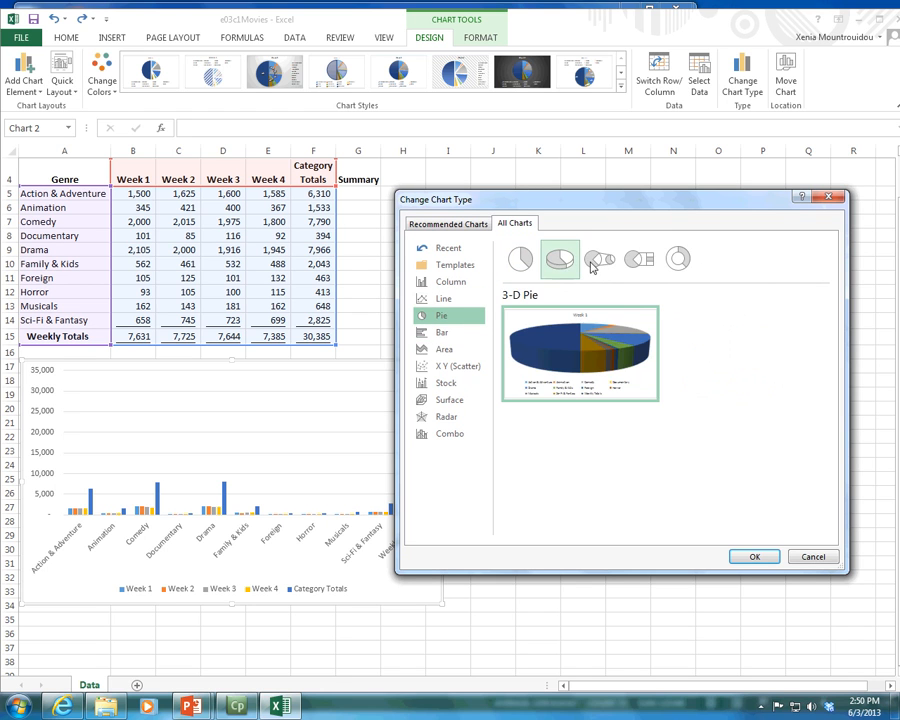
pyautogui.click(600, 260)
pyautogui.click(638, 260)
pyautogui.click(679, 261)
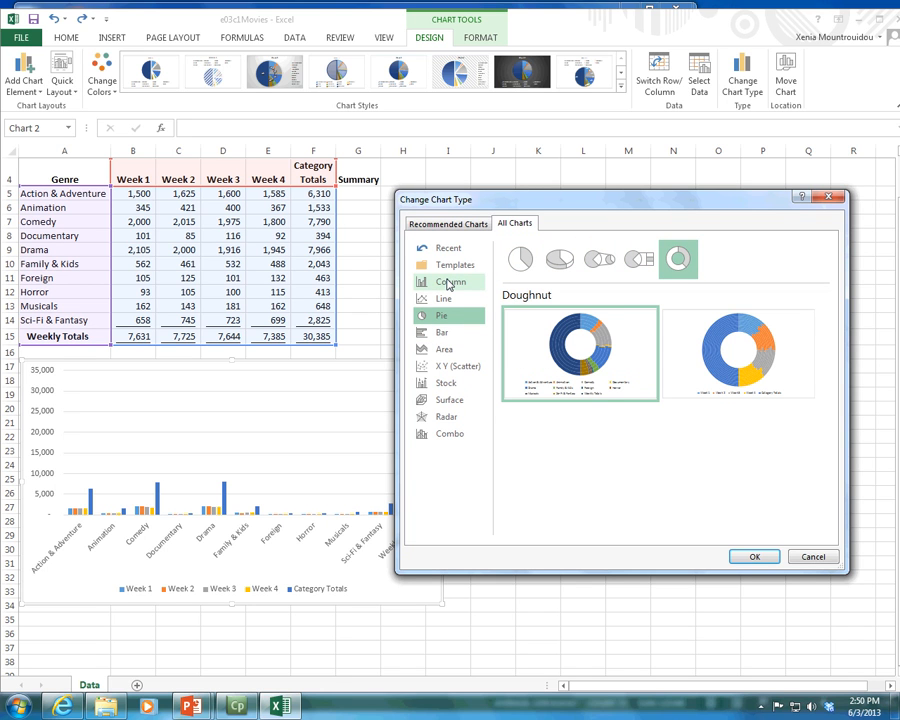
pyautogui.moveTo(543, 370)
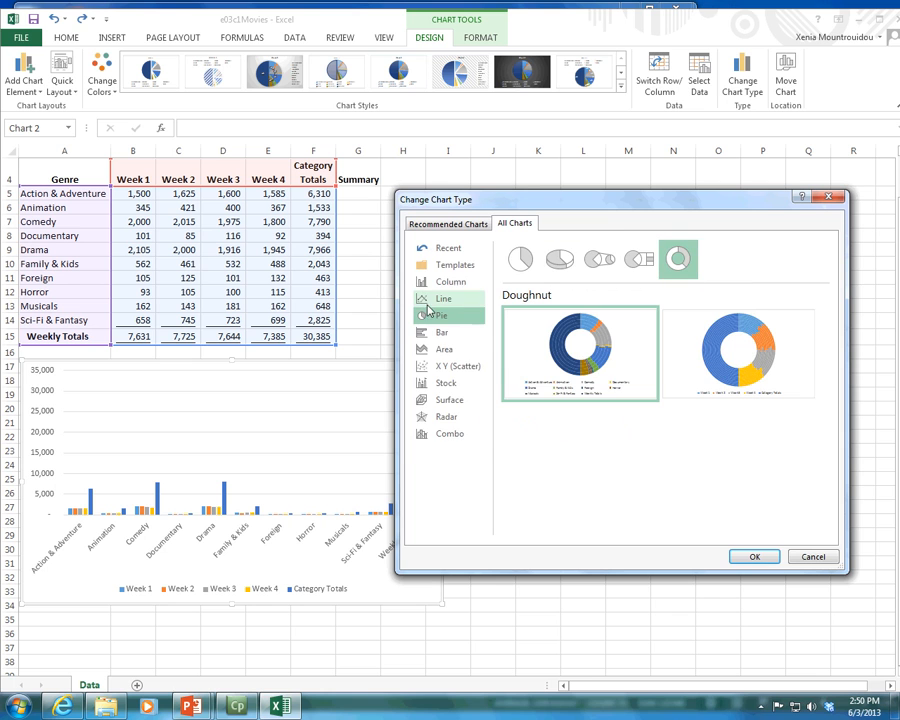
# Step: Review the Surface, Radar and Combo chart previews, then close the chart type settings without applying a change
pyautogui.click(446, 400)
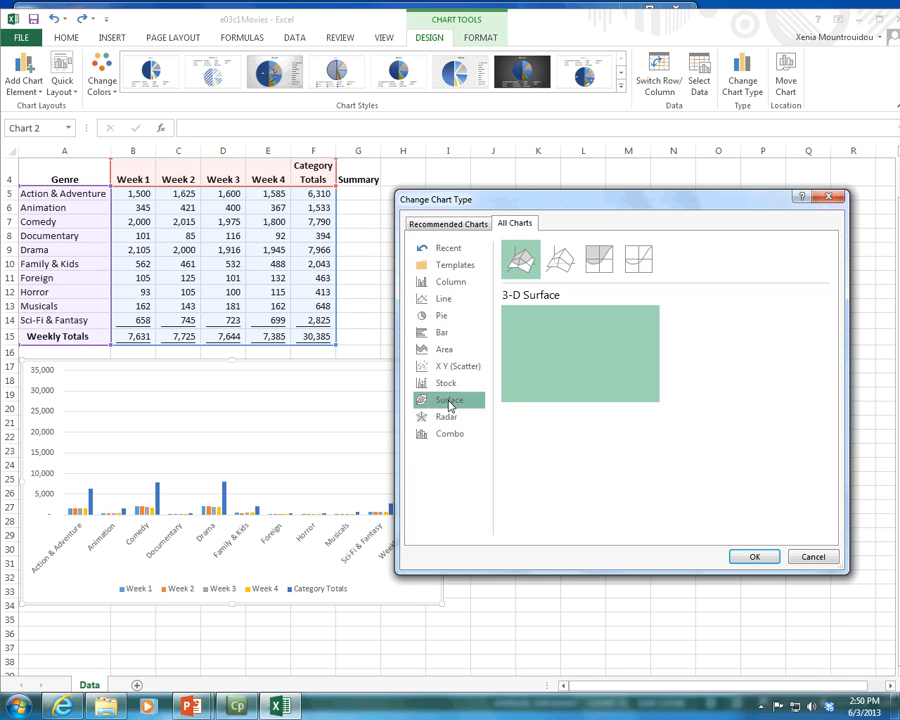
pyautogui.moveTo(532, 322)
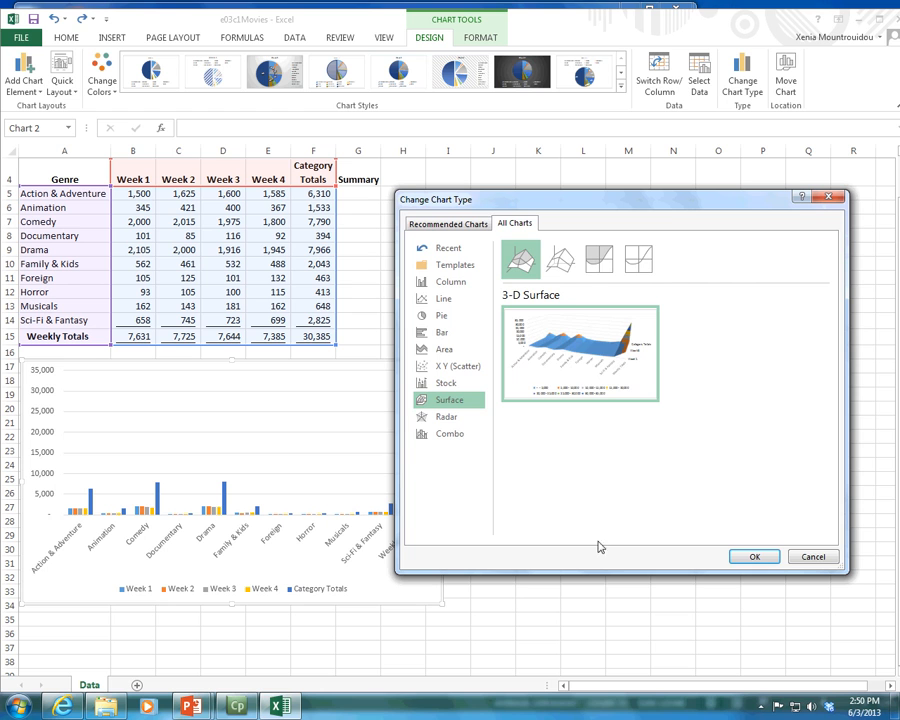
pyautogui.click(450, 421)
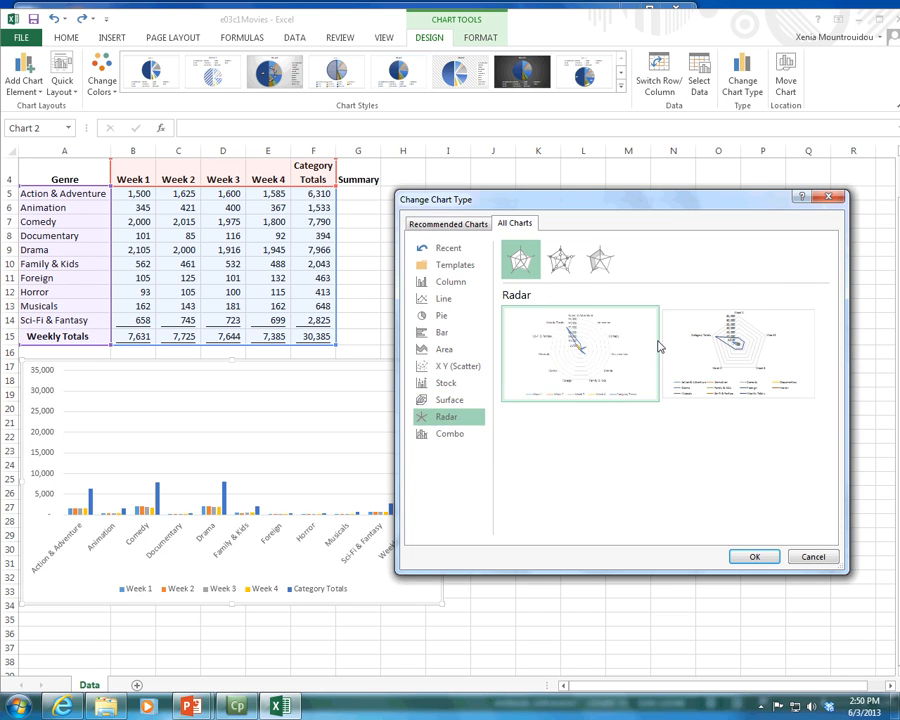
pyautogui.moveTo(602, 347)
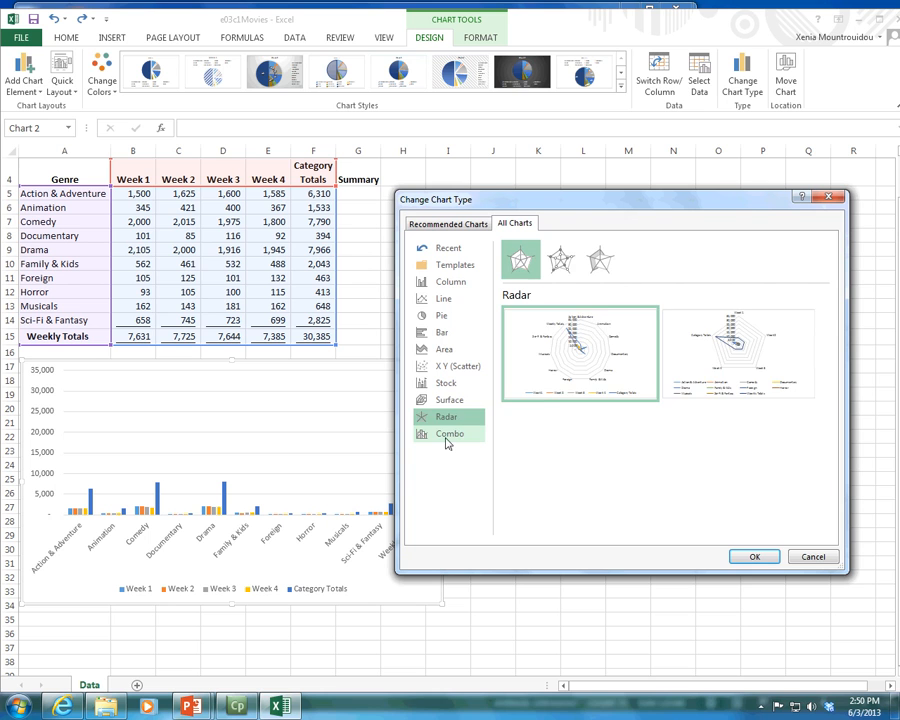
pyautogui.click(447, 441)
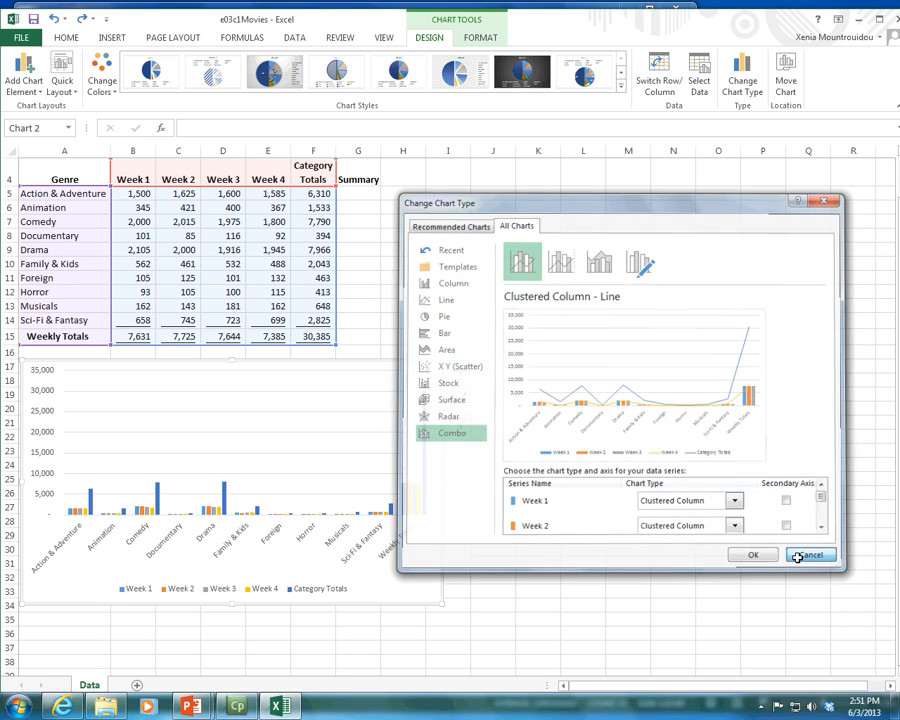
pyautogui.click(800, 560)
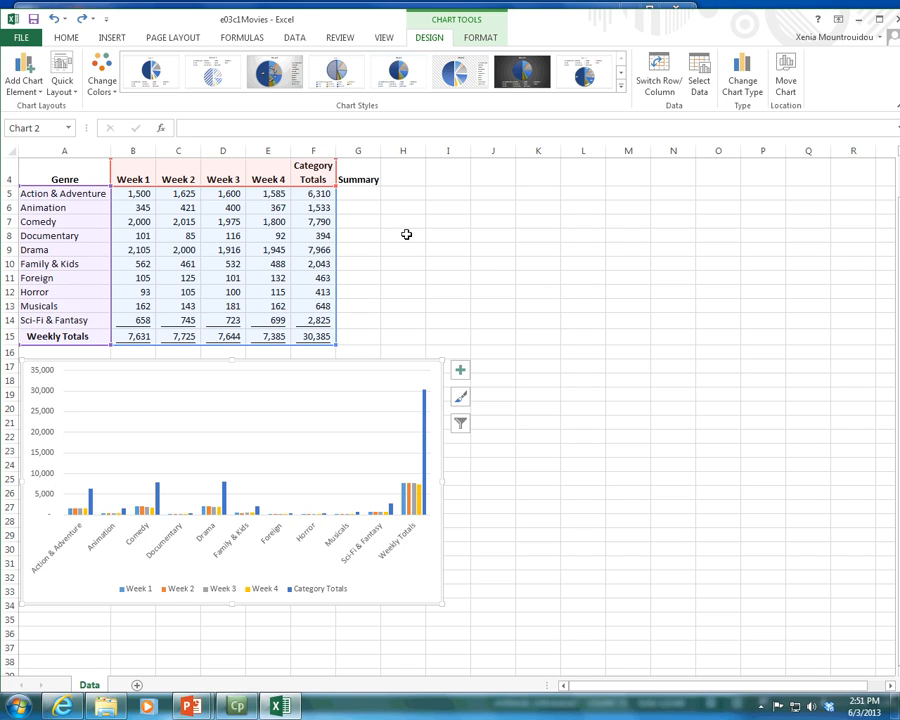
# Step: Inspect the chart's legend and its Week 1 data series, comparing the series with source cell B5
pyautogui.click(395, 432)
pyautogui.press('Delete')
pyautogui.click(116, 587)
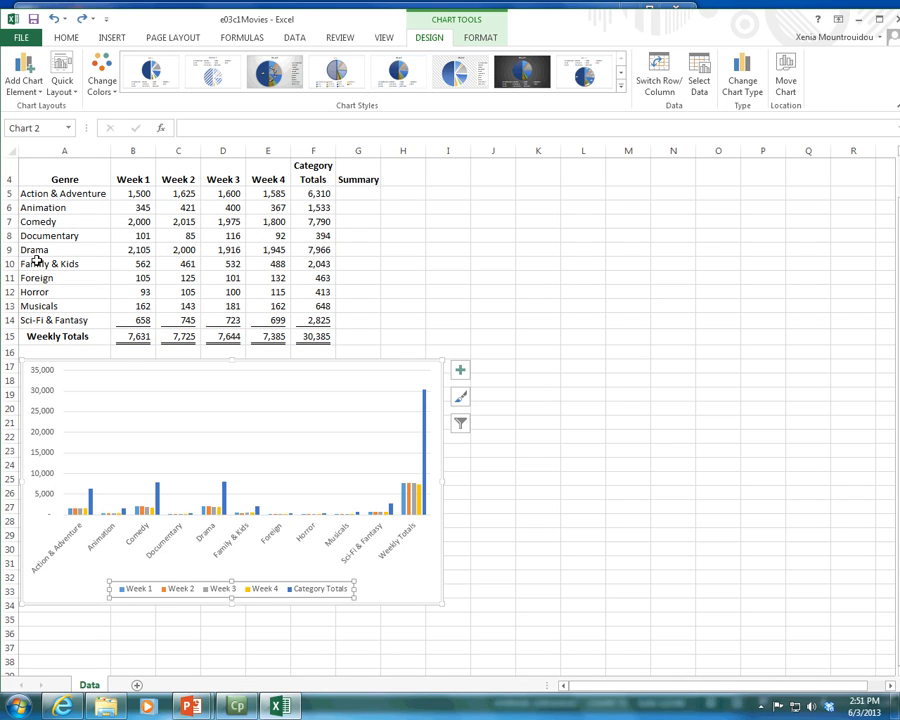
pyautogui.click(70, 511)
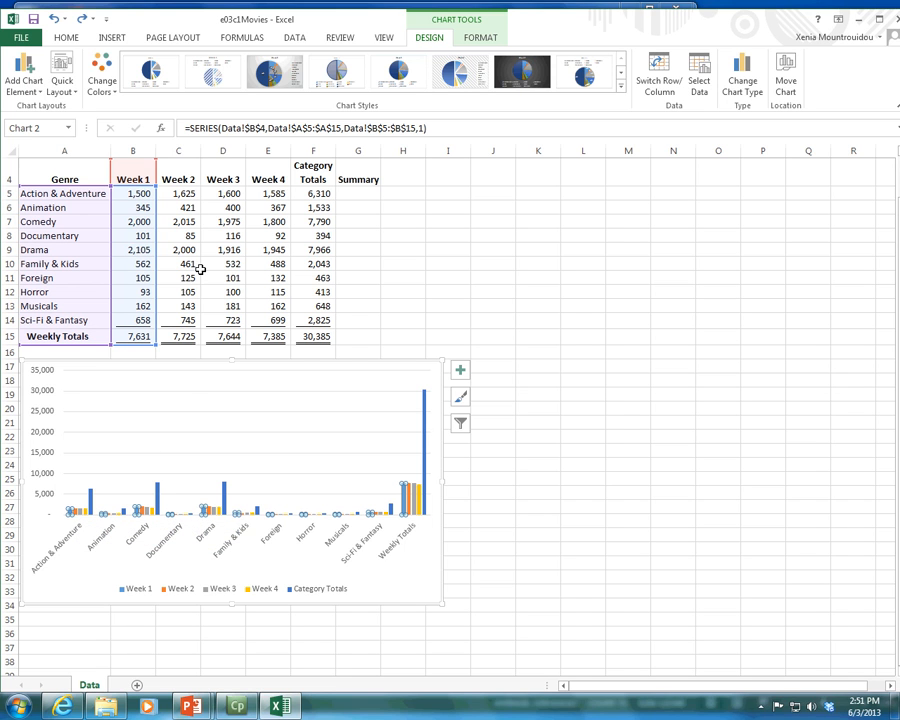
pyautogui.click(139, 196)
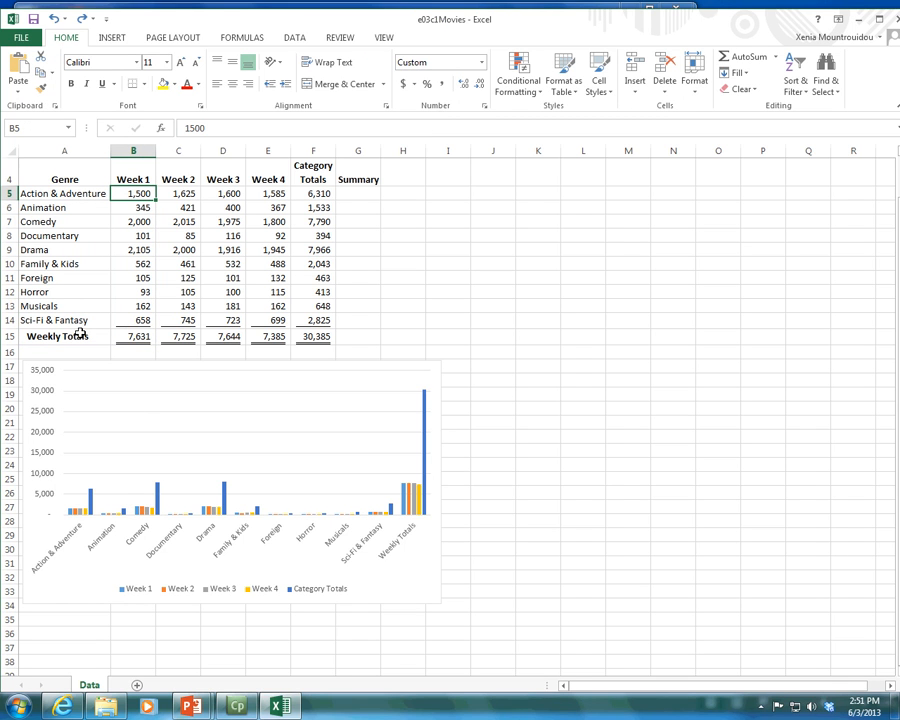
# Step: Examine the Week 1 columns across the genres and the horizontal category axis that labels them
pyautogui.moveTo(71, 518)
pyautogui.click(102, 514)
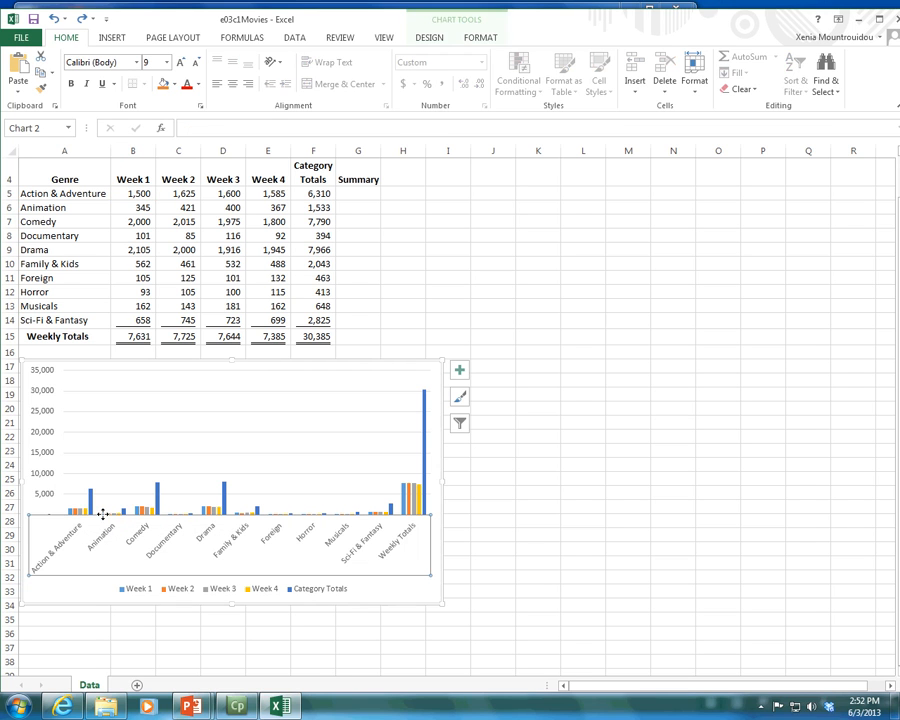
pyautogui.click(72, 512)
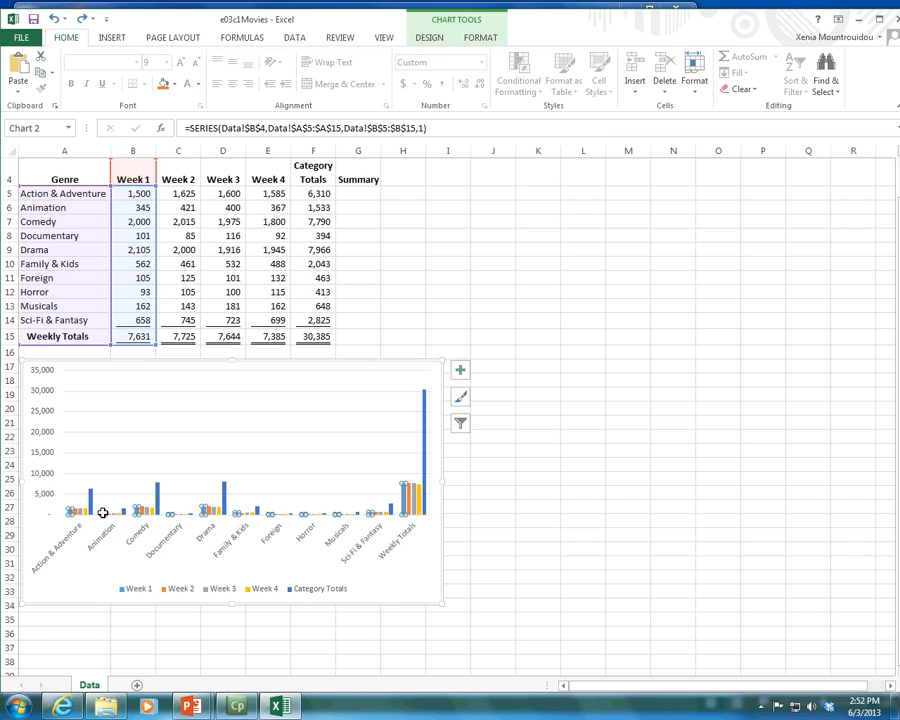
pyautogui.moveTo(136, 512)
pyautogui.moveTo(202, 508)
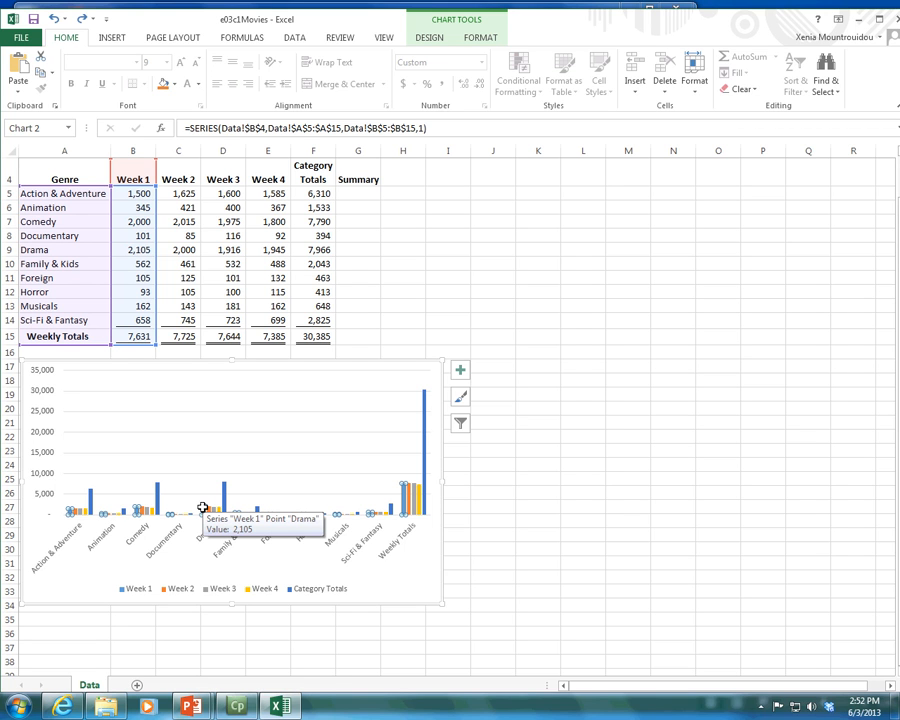
pyautogui.click(70, 530)
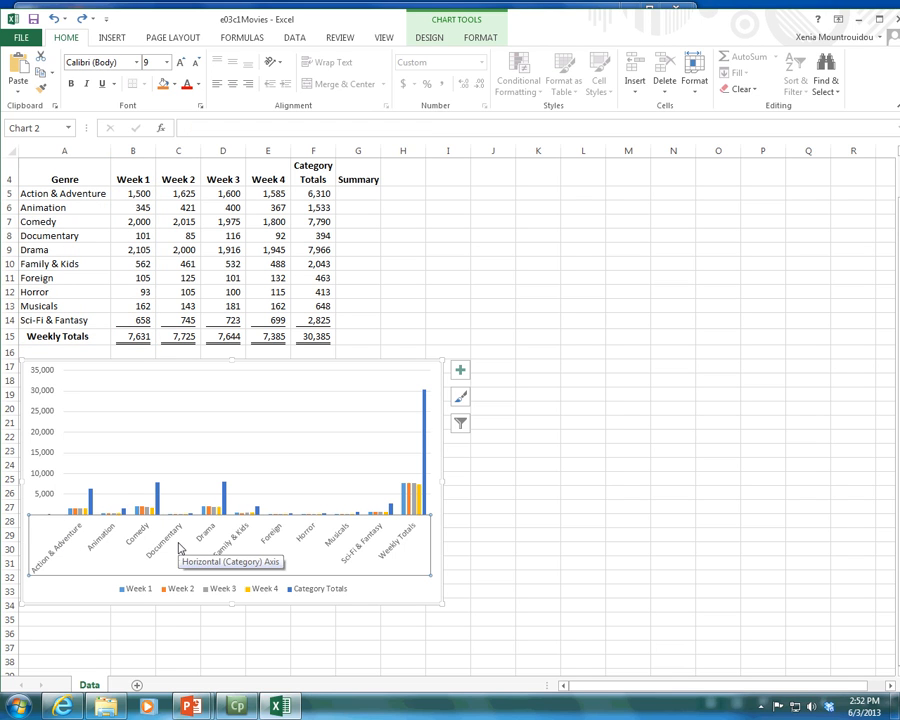
# Step: Compare the legend entries with the category axis, the whole chart area and the Category Totals series
pyautogui.click(148, 592)
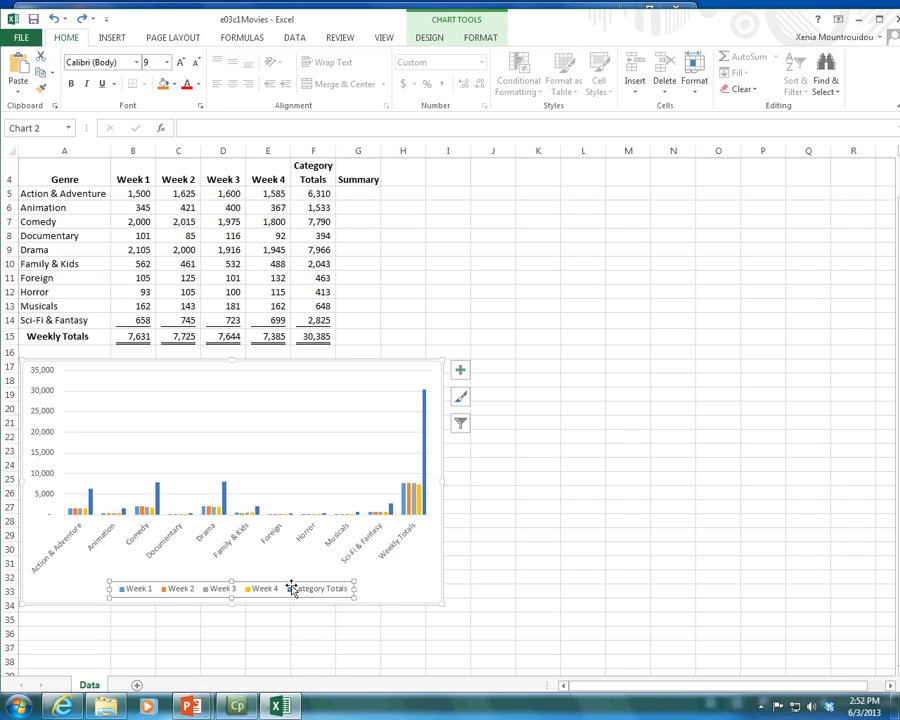
pyautogui.click(68, 546)
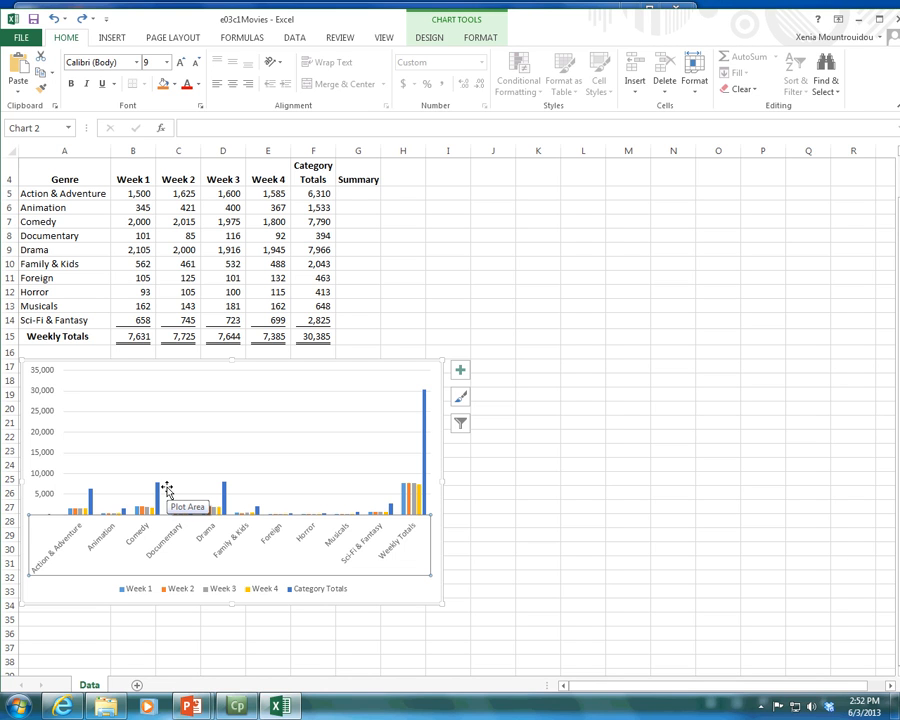
pyautogui.click(436, 506)
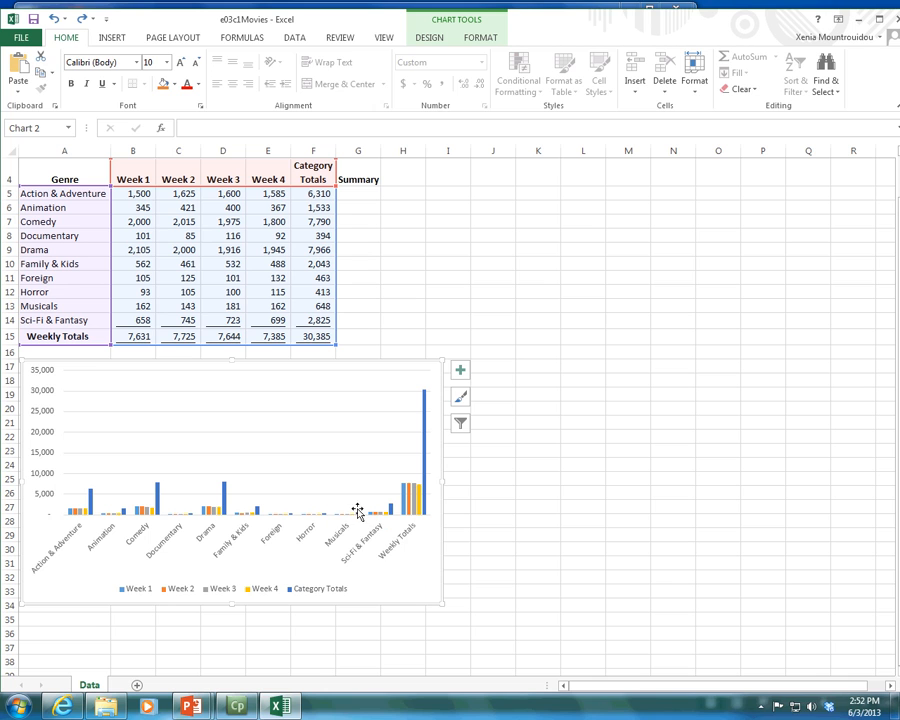
pyautogui.click(89, 503)
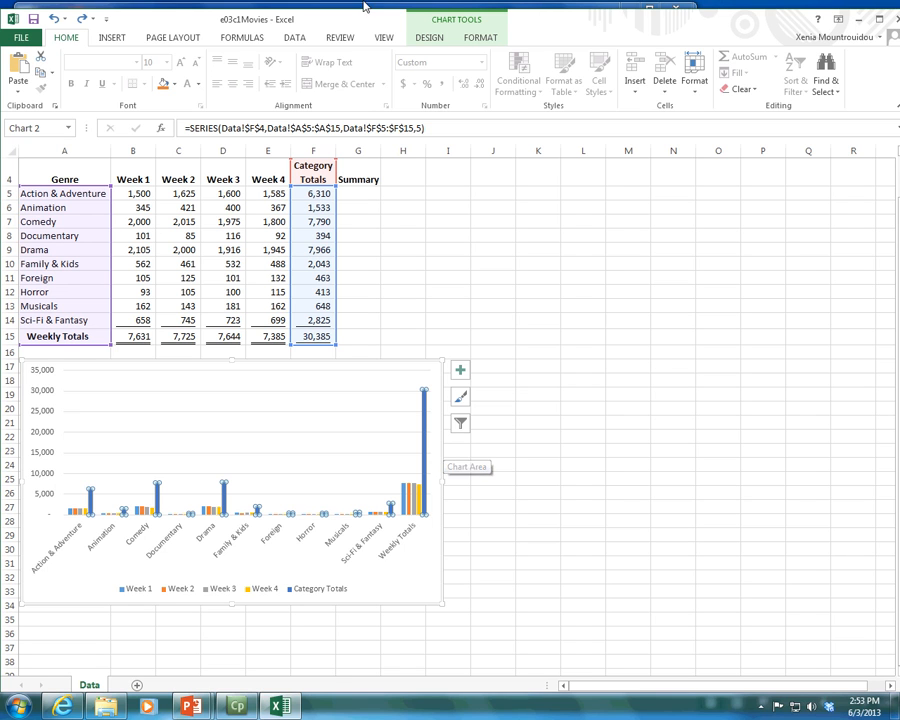
# Step: Select the Category Totals series, the vertical axis major gridlines and the Chart Area in turn from the list of chart elements
pyautogui.click(430, 40)
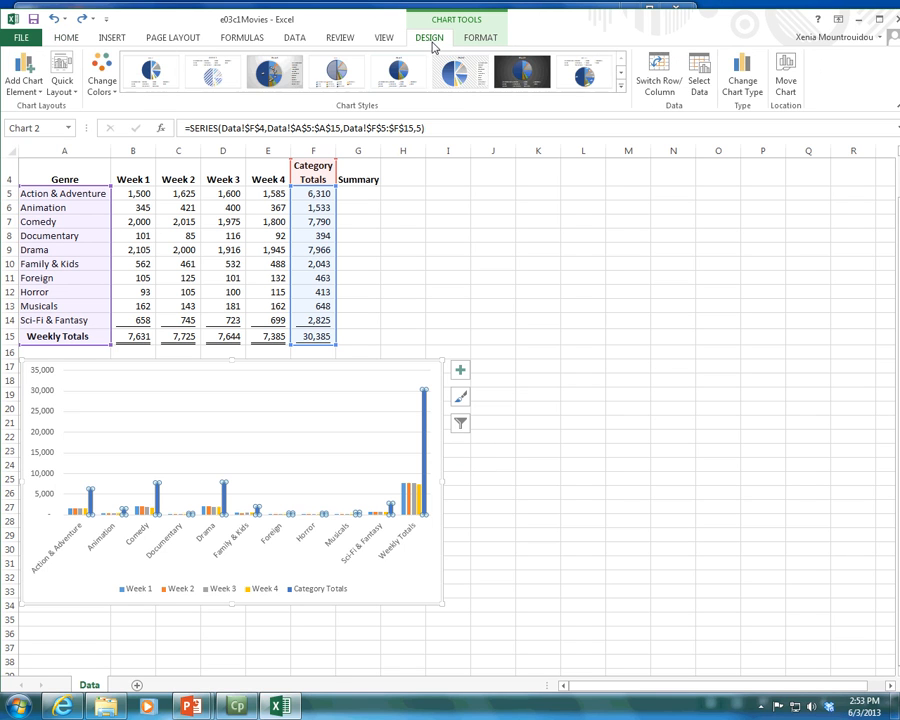
pyautogui.click(496, 40)
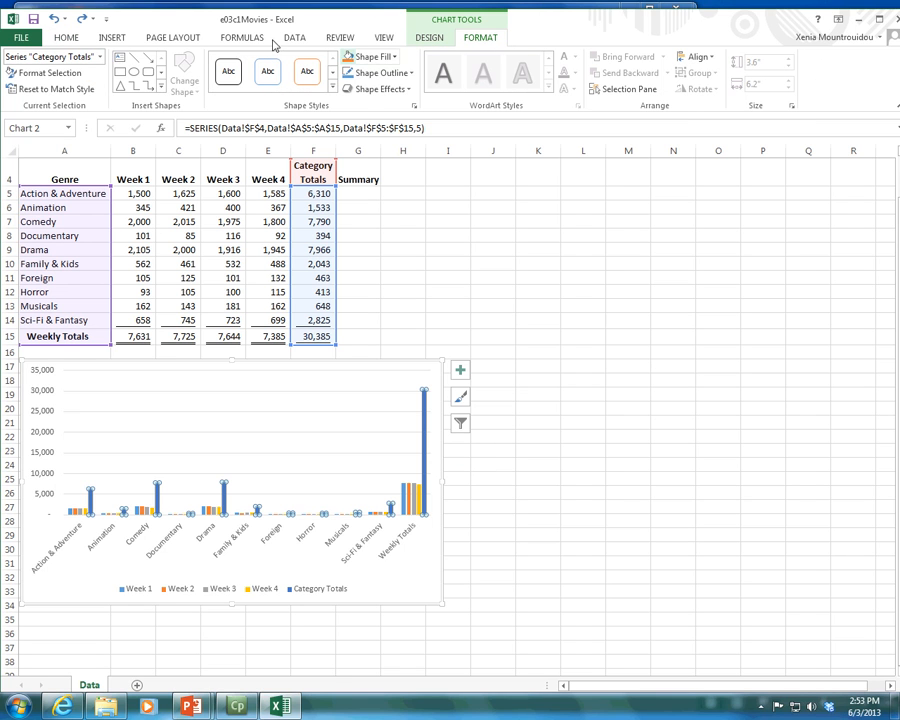
pyautogui.click(100, 58)
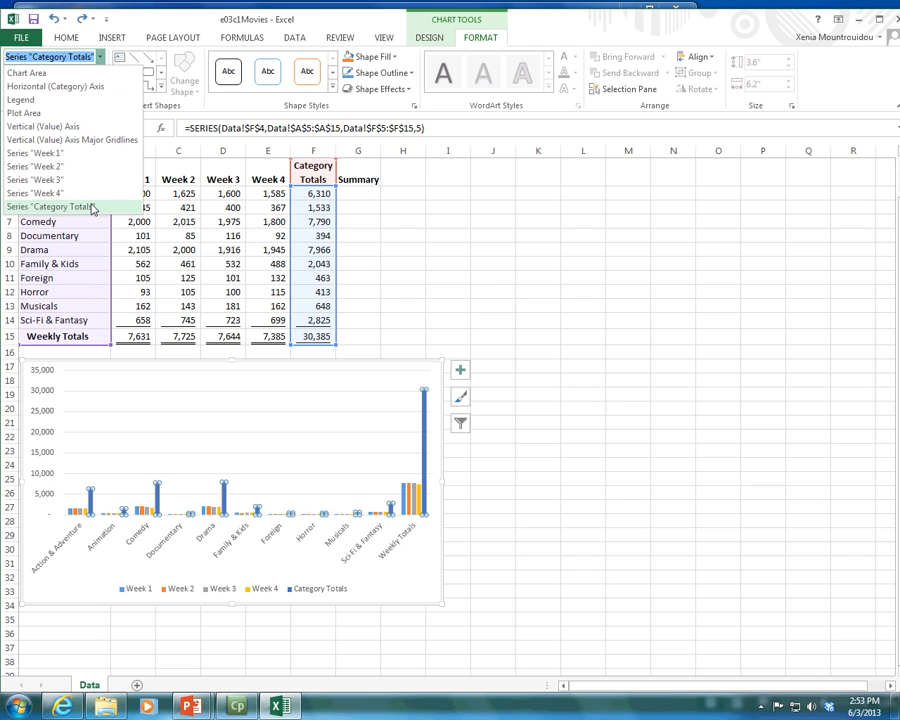
pyautogui.click(34, 205)
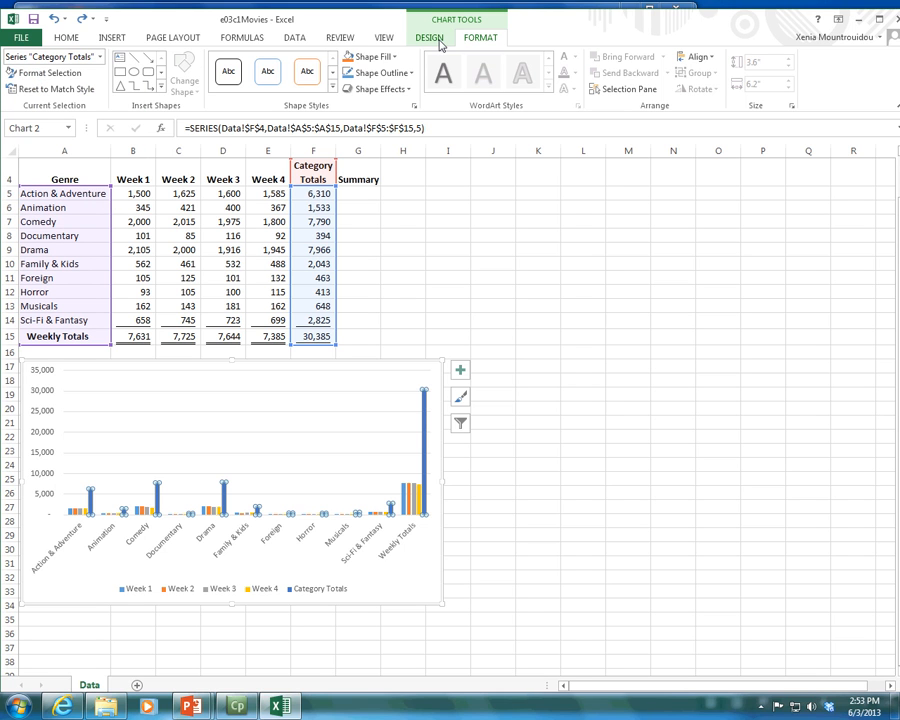
pyautogui.click(73, 56)
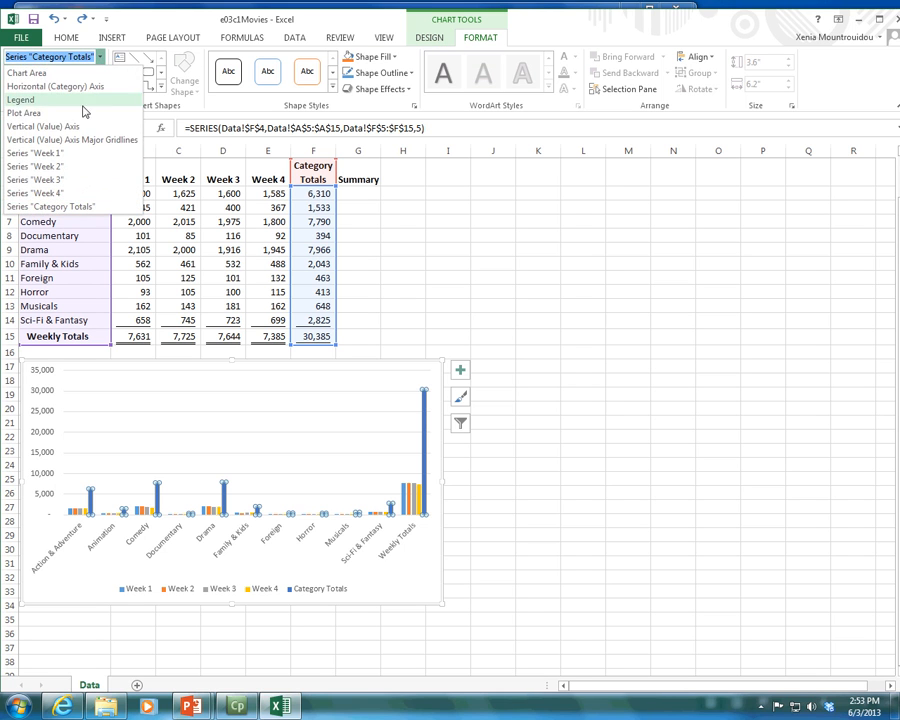
pyautogui.click(84, 139)
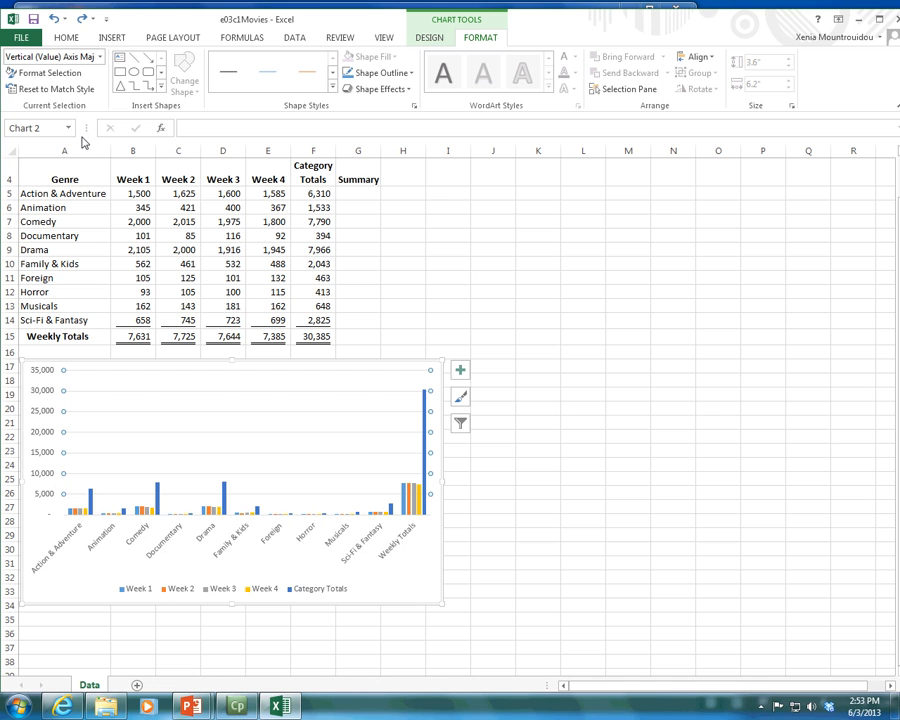
pyautogui.click(99, 57)
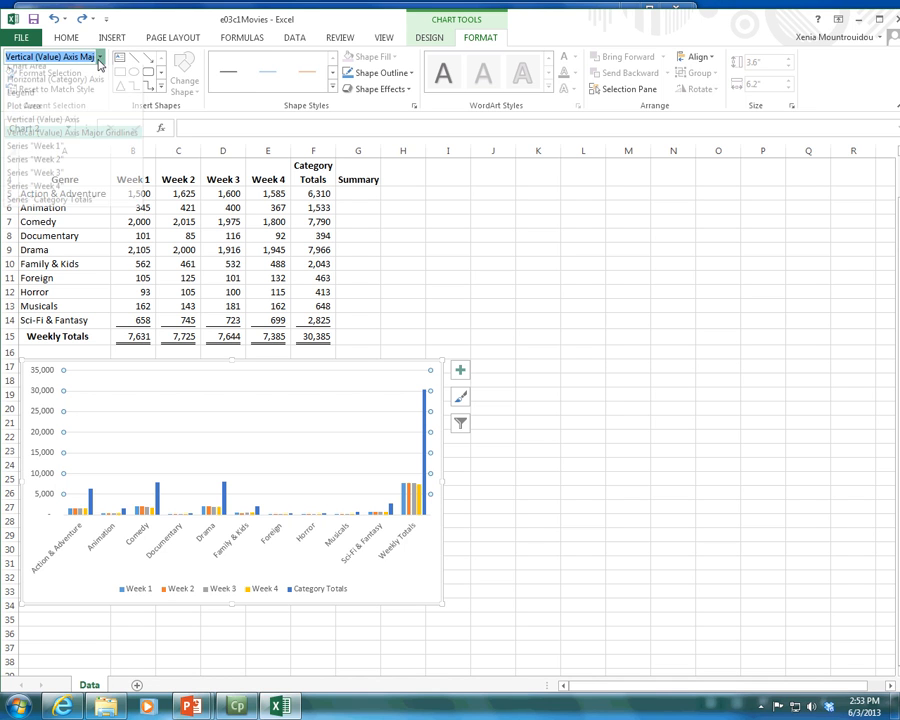
pyautogui.click(76, 70)
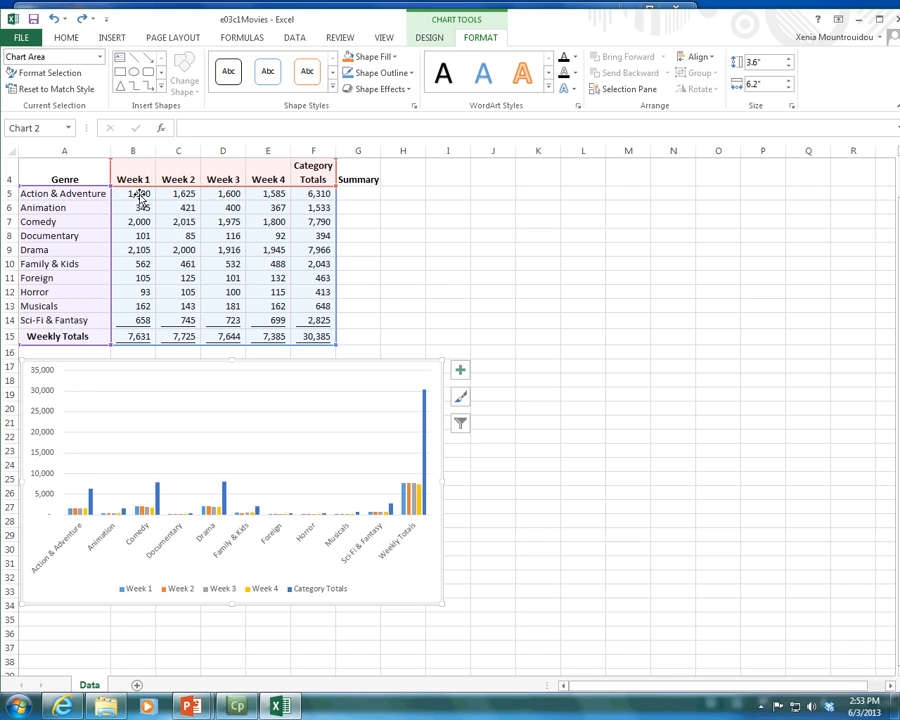
# Step: Select the Horizontal (Category) Axis, Legend, Plot Area and Series "Week 1" by name to see what each covers
pyautogui.click(99, 57)
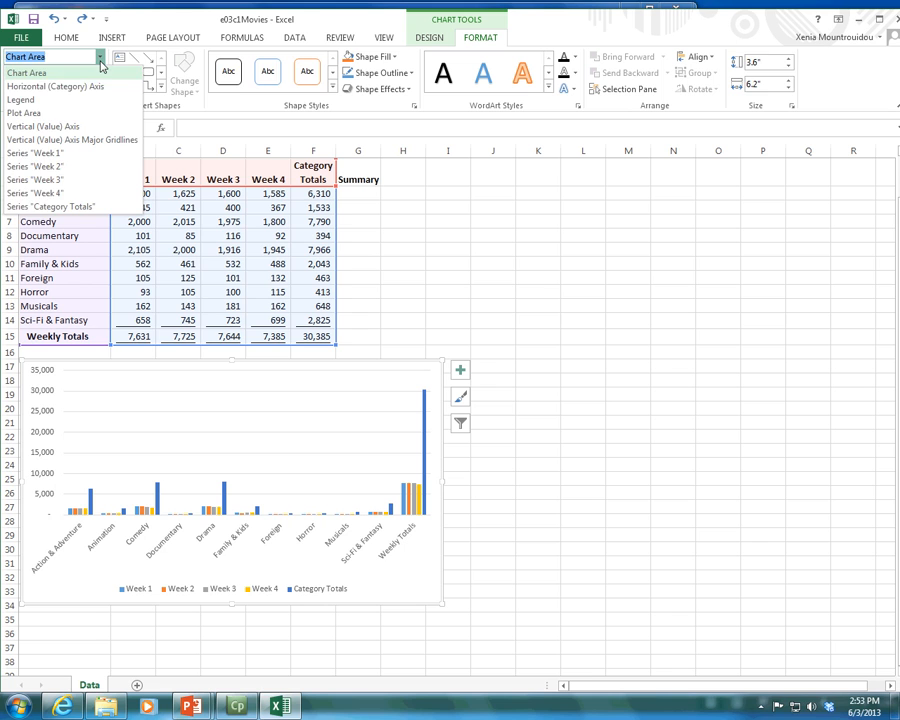
pyautogui.click(84, 86)
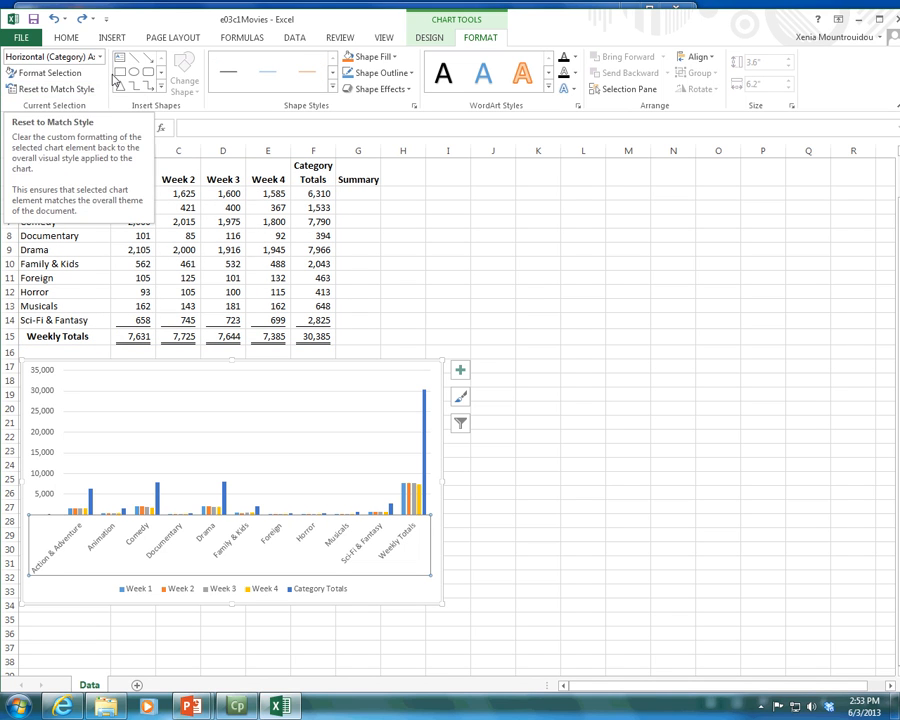
pyautogui.click(103, 58)
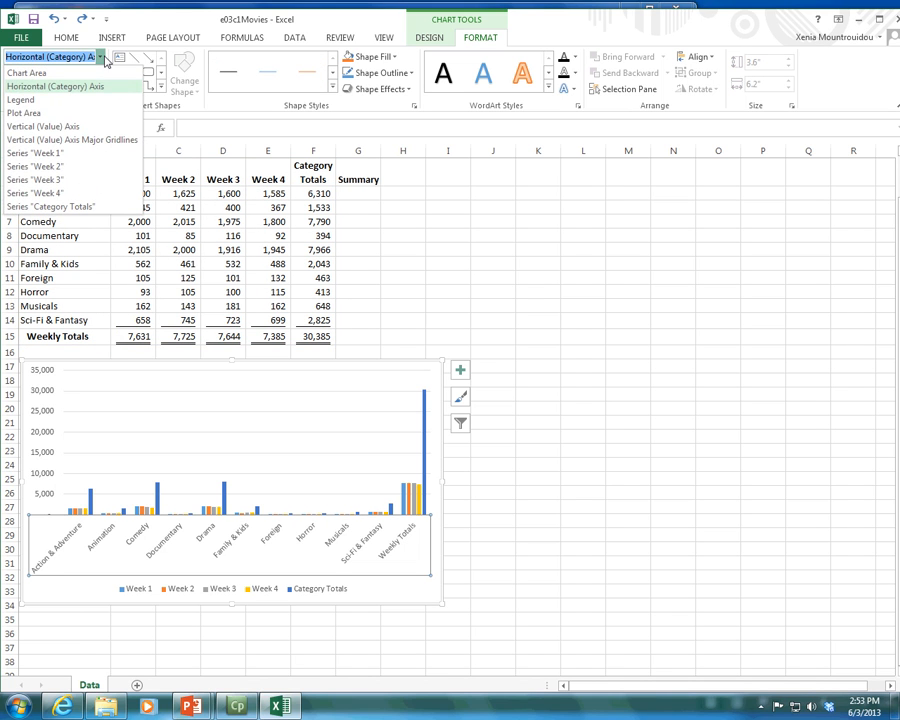
pyautogui.click(56, 98)
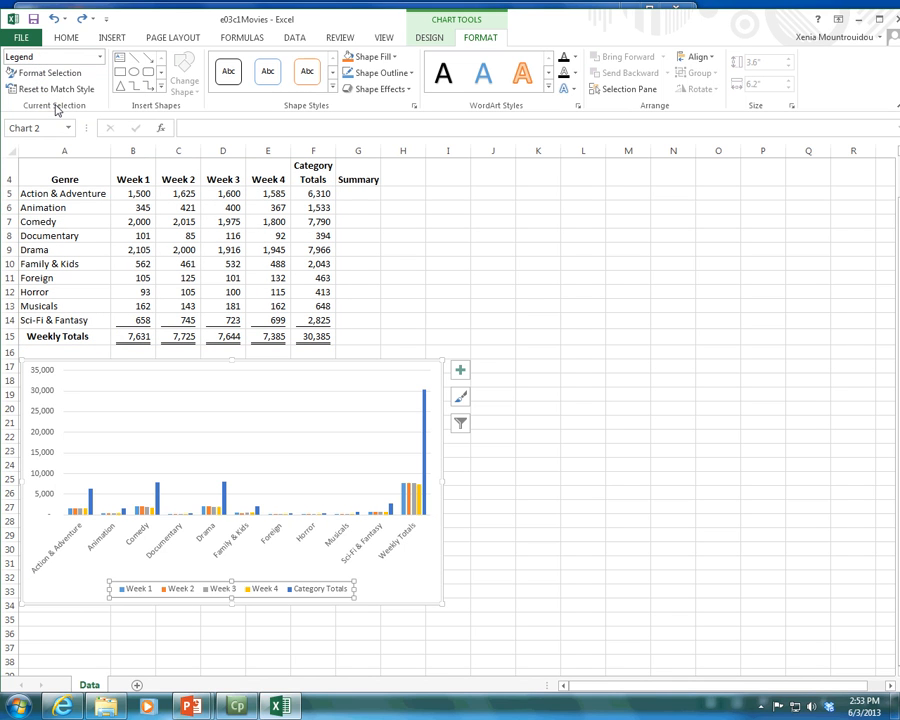
pyautogui.click(100, 57)
pyautogui.click(72, 113)
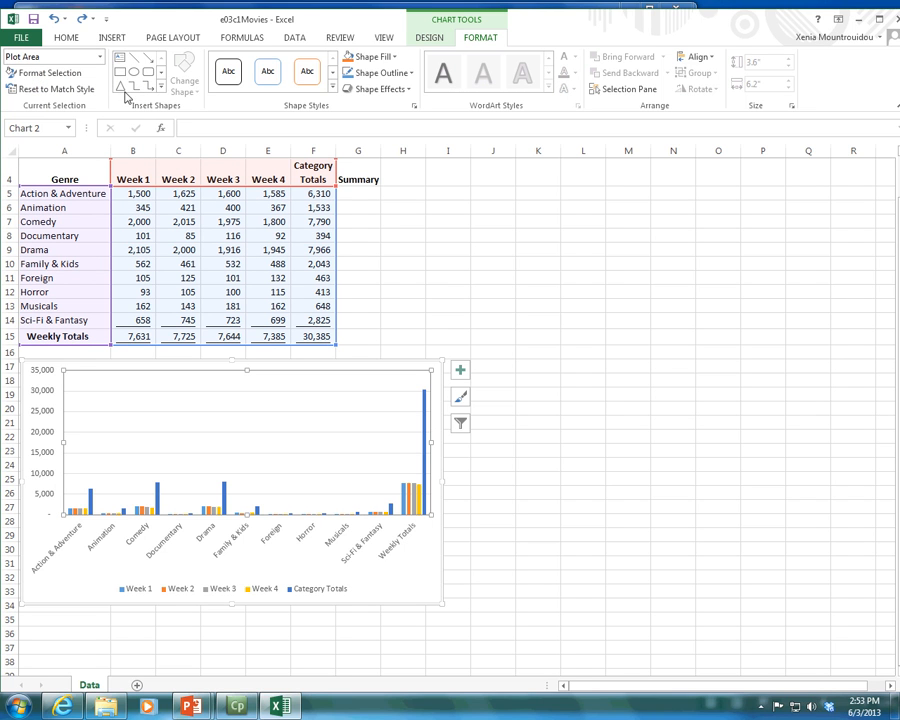
pyautogui.click(68, 57)
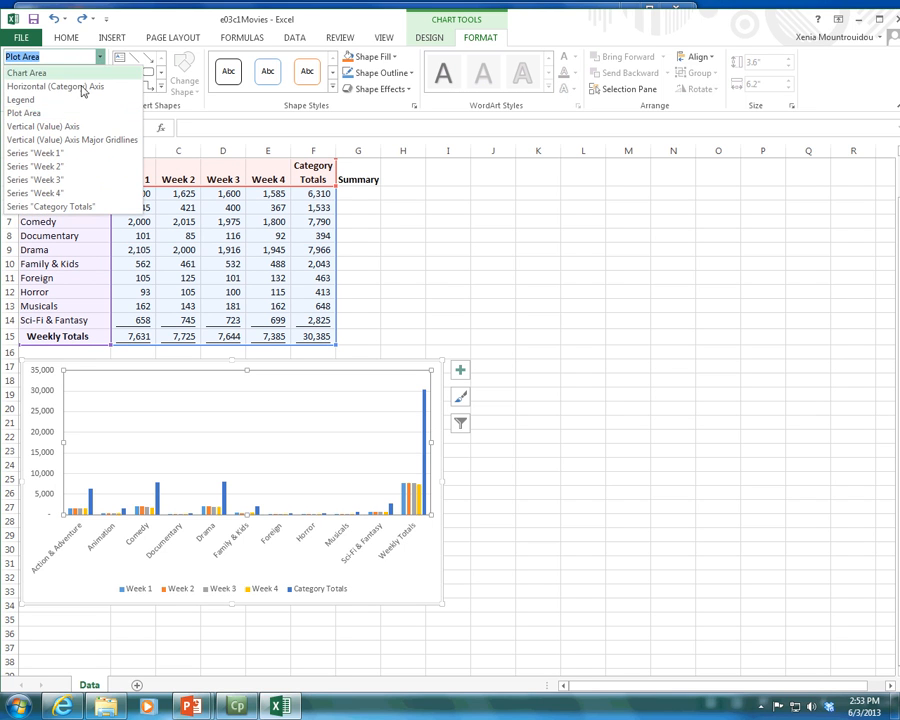
pyautogui.click(82, 153)
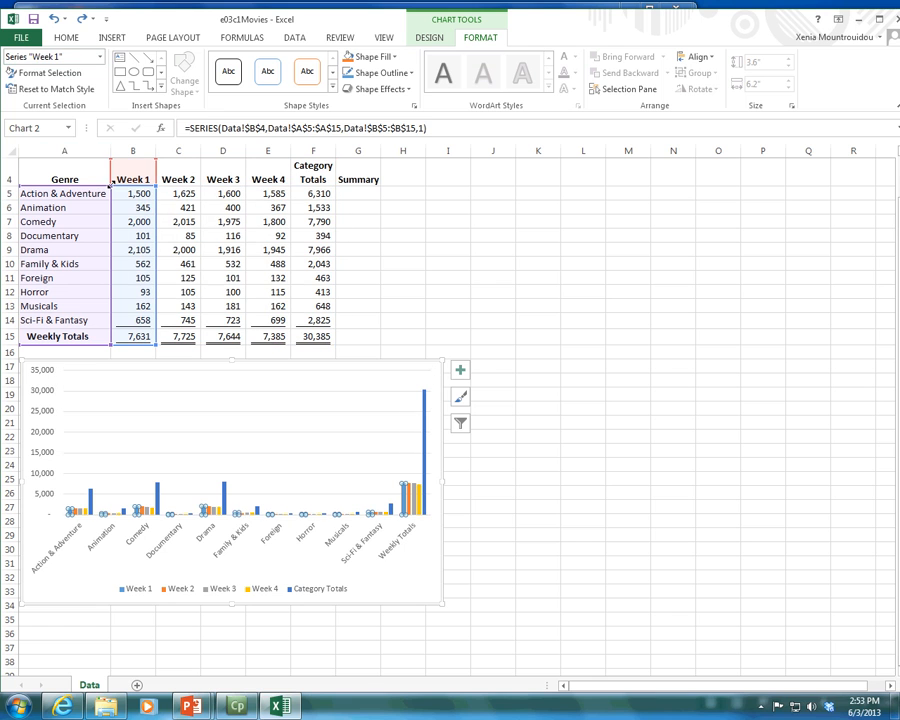
# Step: Delete the Category Totals series from the chart and shrink its source range to exclude the Weekly Totals row
pyautogui.click(100, 58)
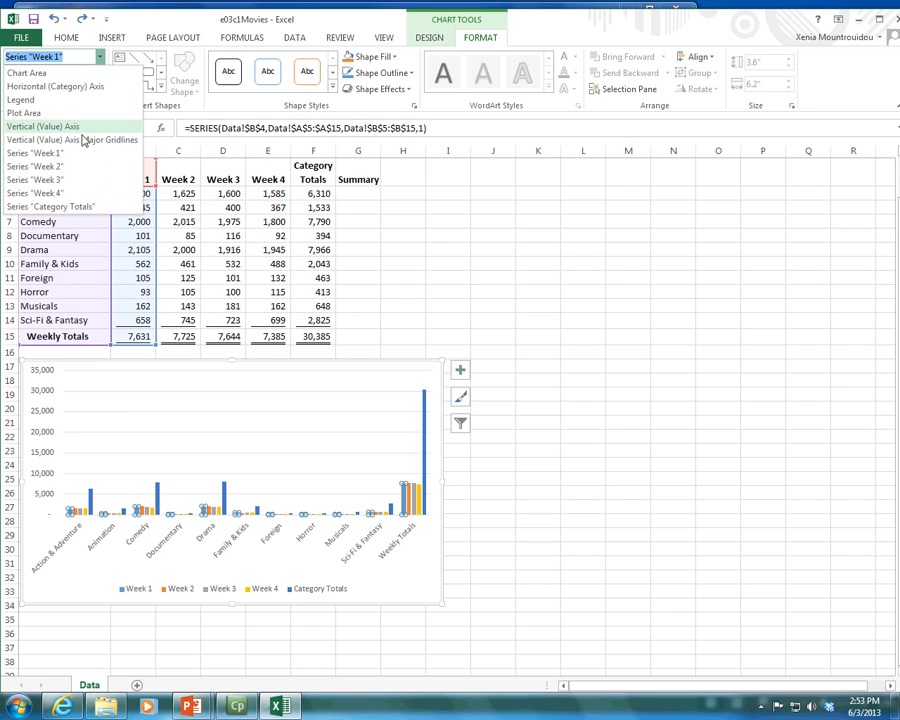
pyautogui.press('Escape')
pyautogui.click(80, 211)
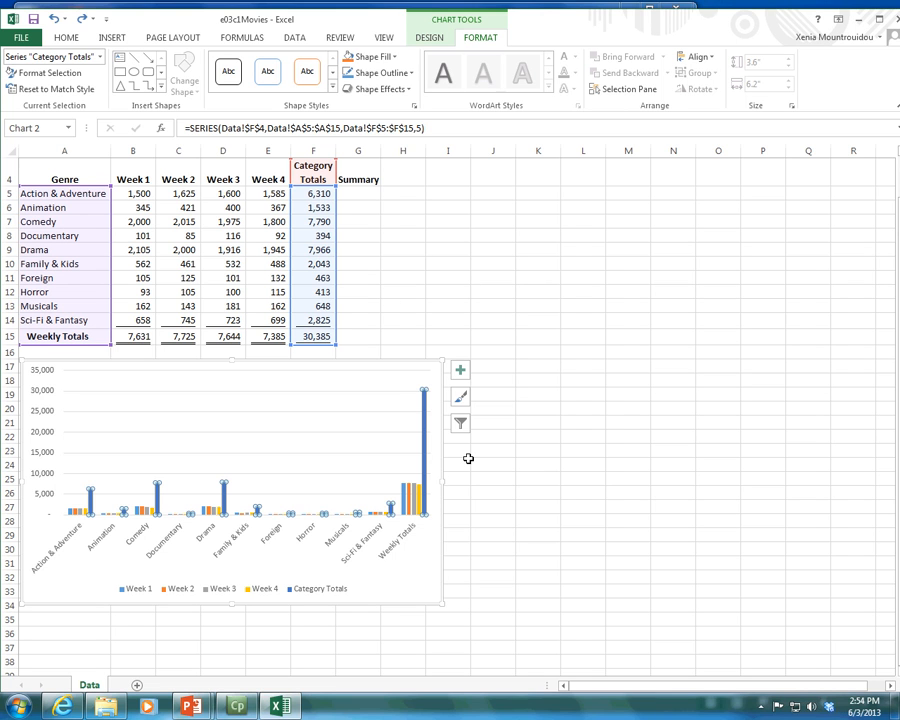
pyautogui.press('Delete')
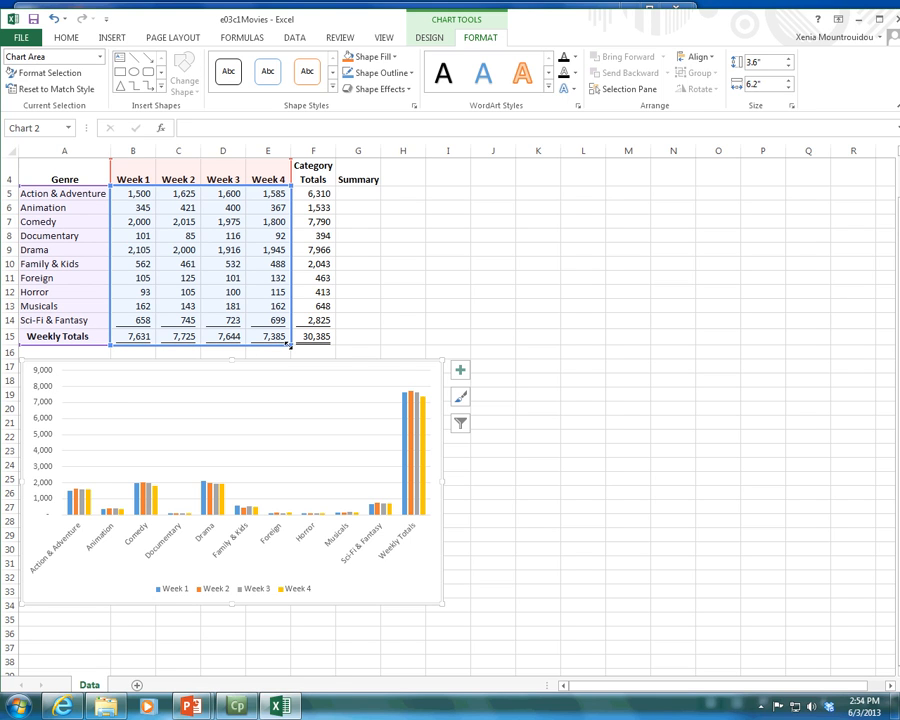
pyautogui.moveTo(288, 340); pyautogui.dragTo(290, 331)
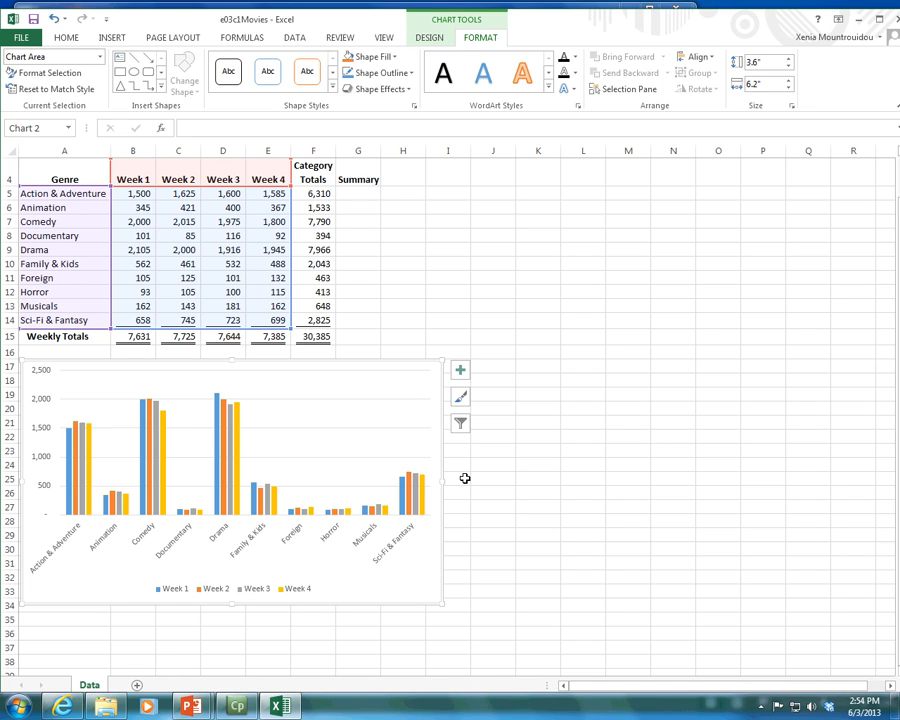
# Step: Switch the chart's rows and columns to group the columns by week, and switch back to grouping by genre
pyautogui.click(429, 38)
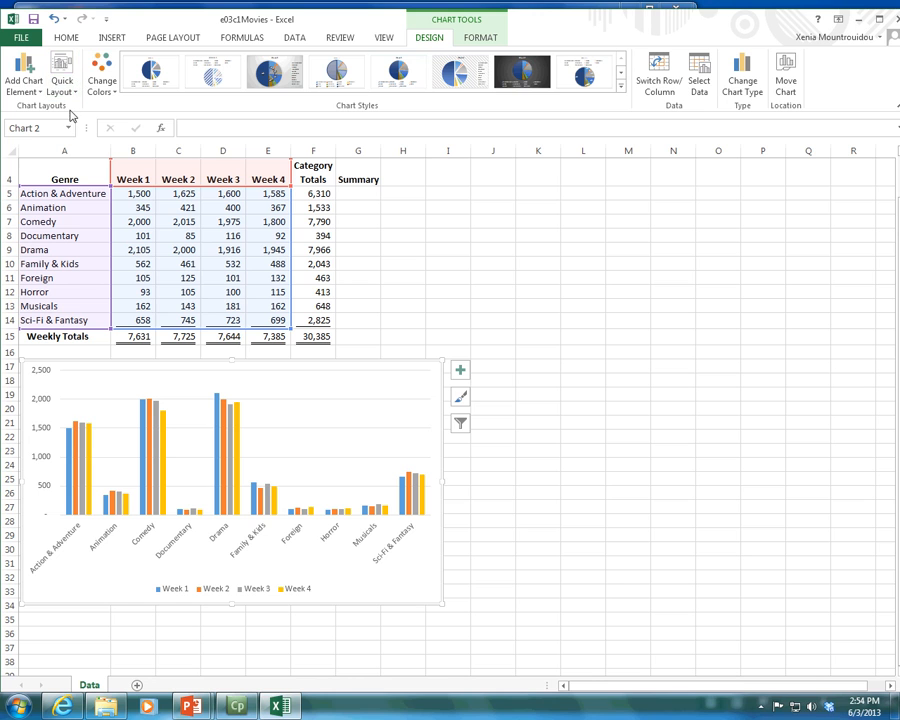
pyautogui.click(667, 92)
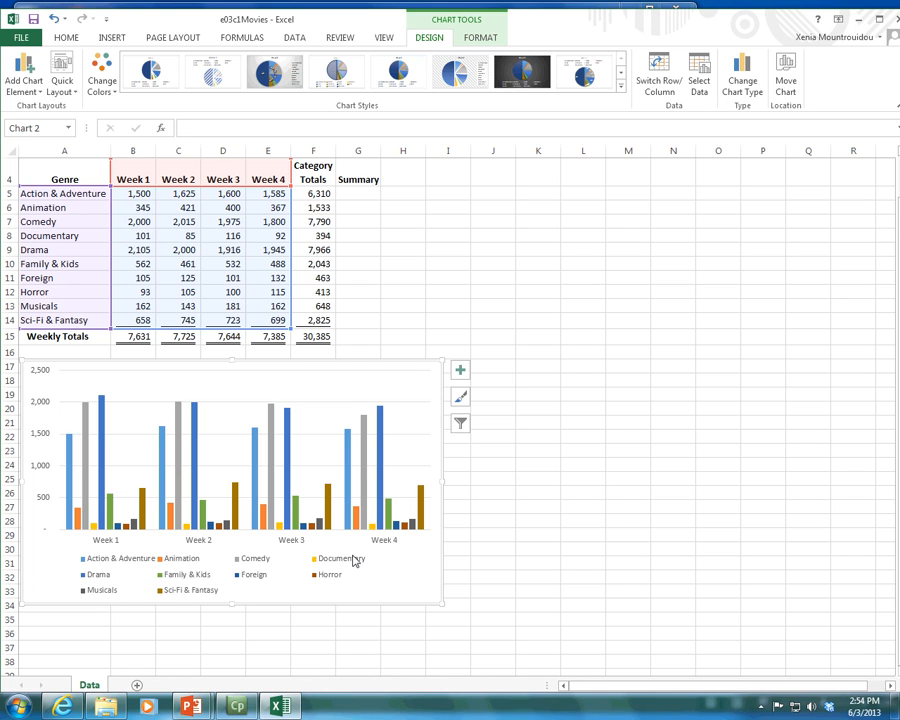
pyautogui.click(645, 94)
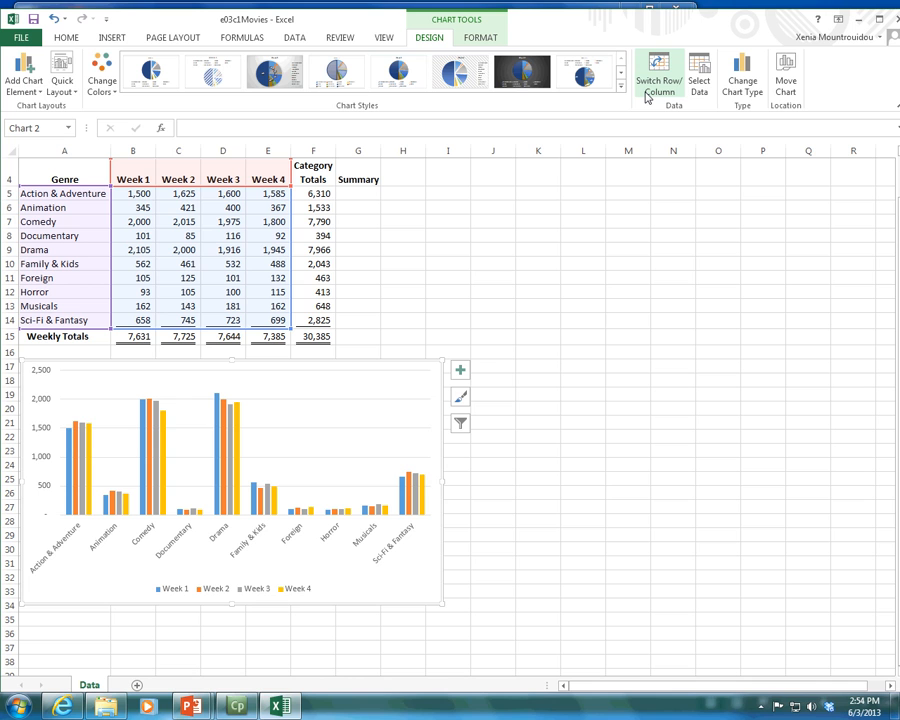
# Step: Select Series "Week 1", the Plot Area and the Legend in turn from the list of chart elements to review what each covers
pyautogui.click(480, 37)
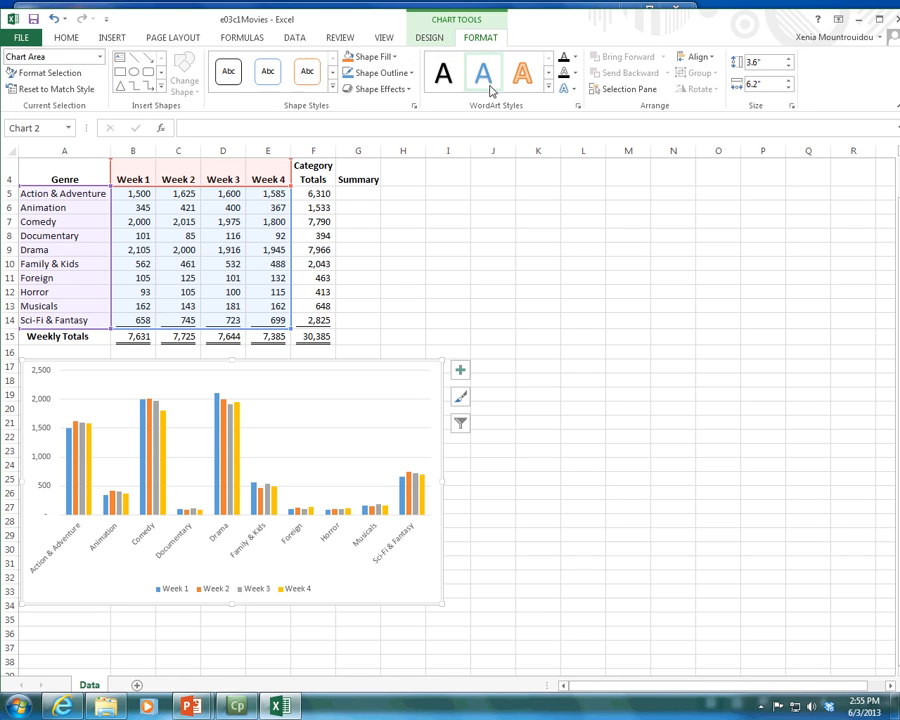
pyautogui.click(101, 60)
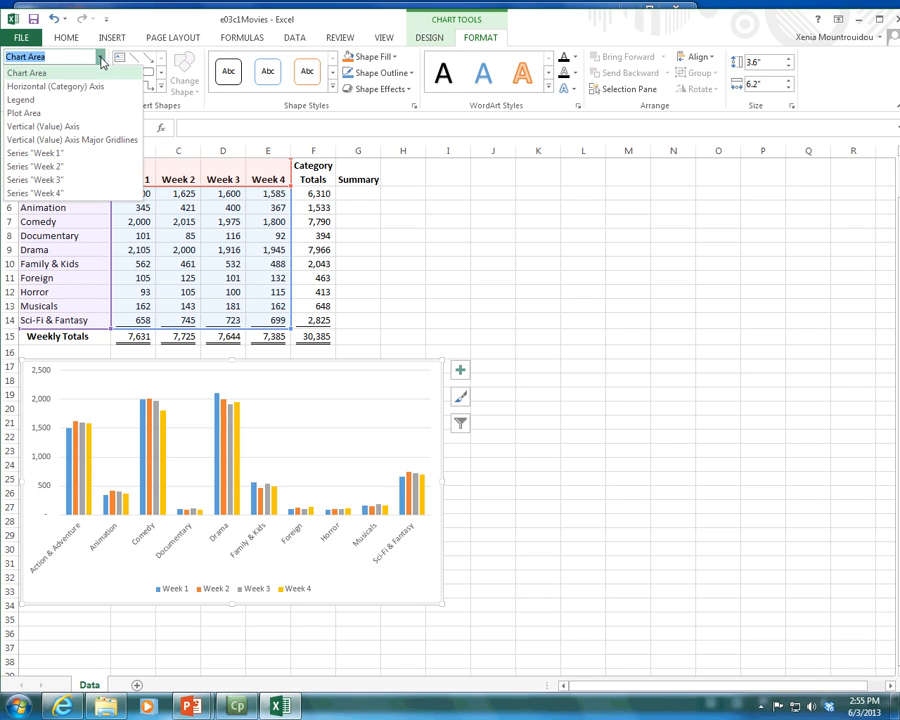
pyautogui.click(58, 153)
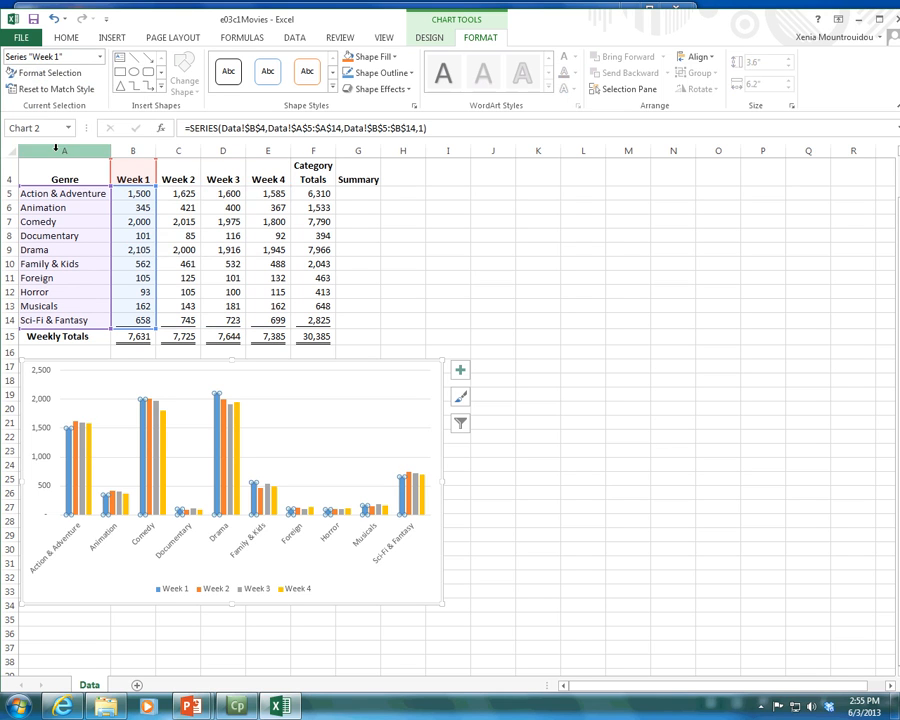
pyautogui.click(97, 56)
pyautogui.click(73, 110)
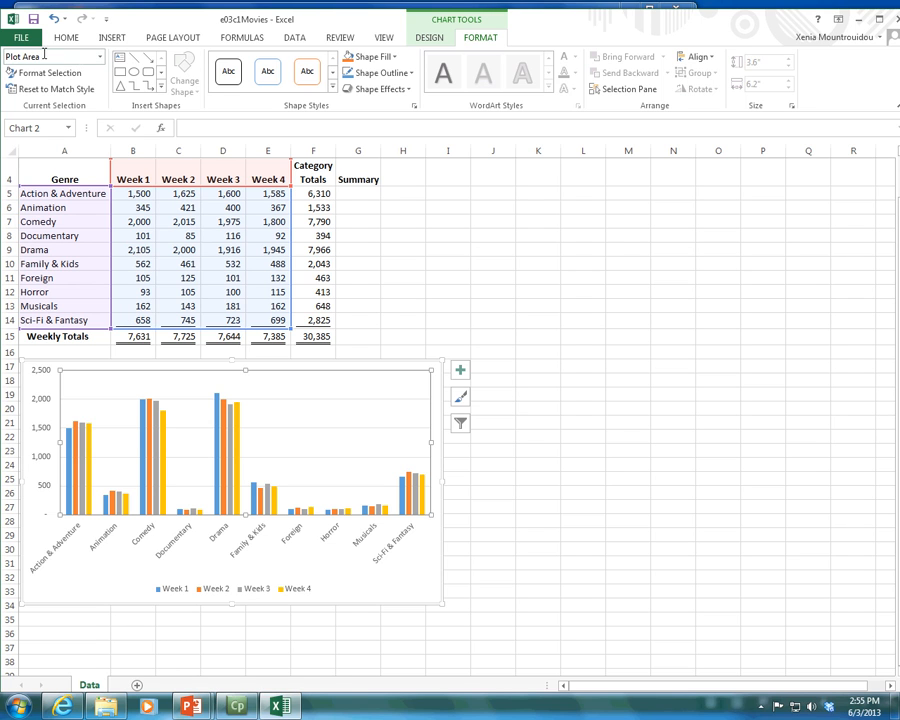
pyautogui.click(99, 60)
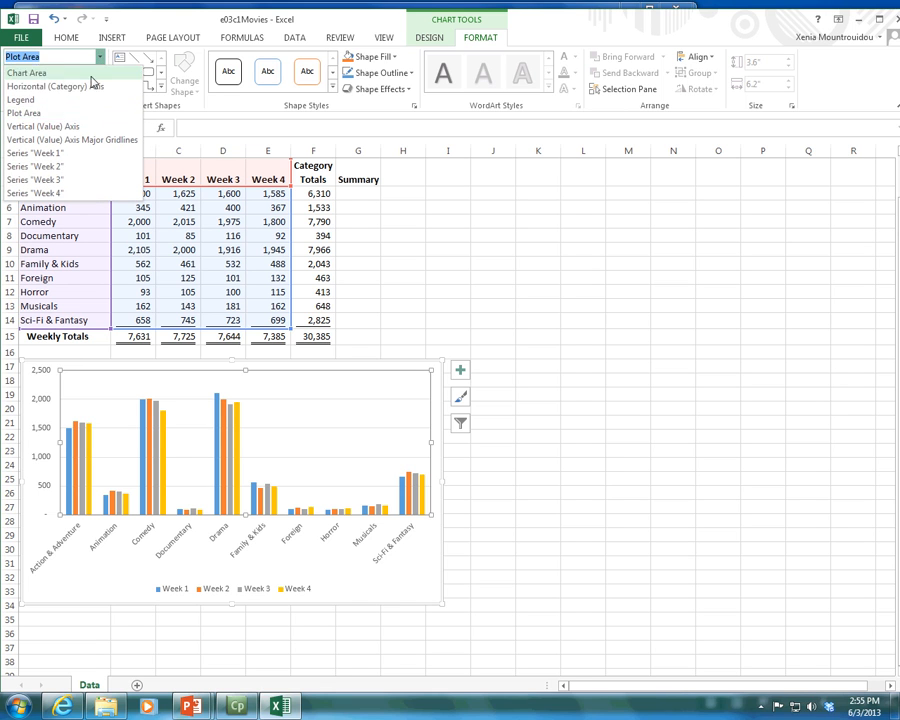
pyautogui.click(56, 113)
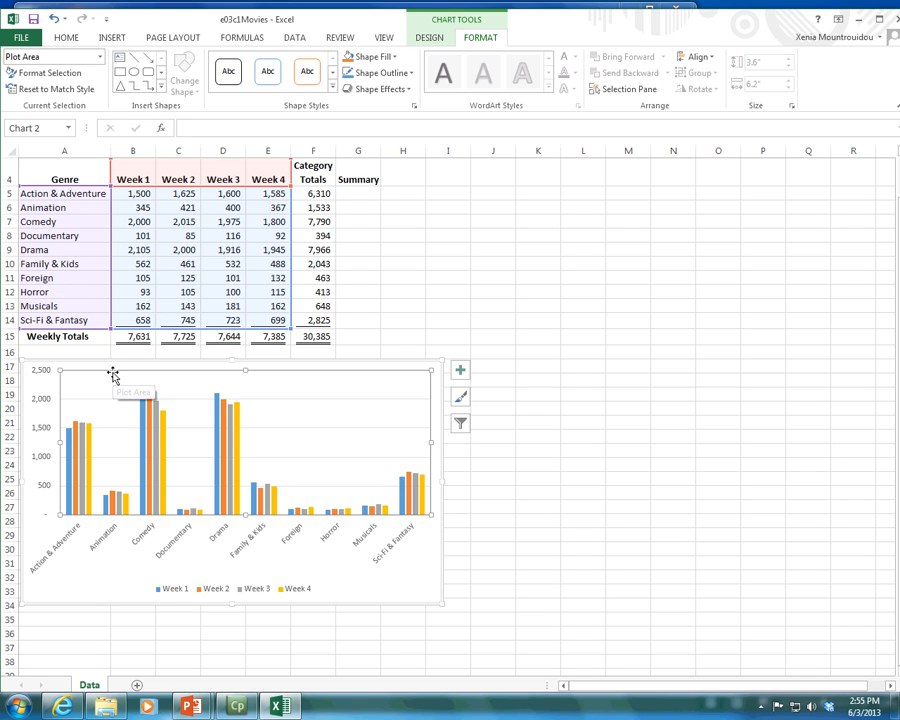
pyautogui.click(100, 57)
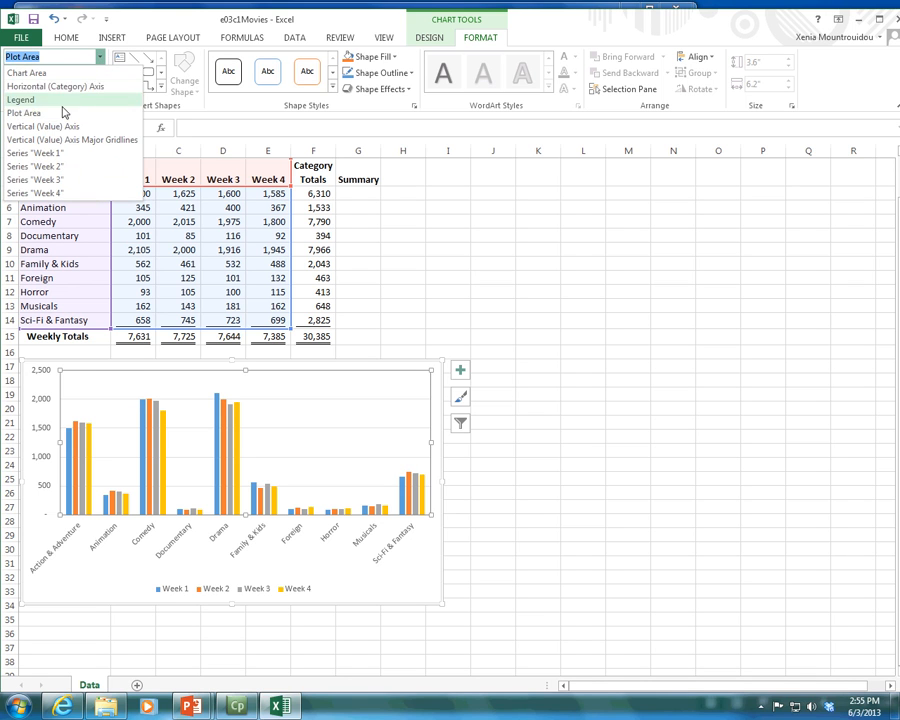
pyautogui.click(58, 100)
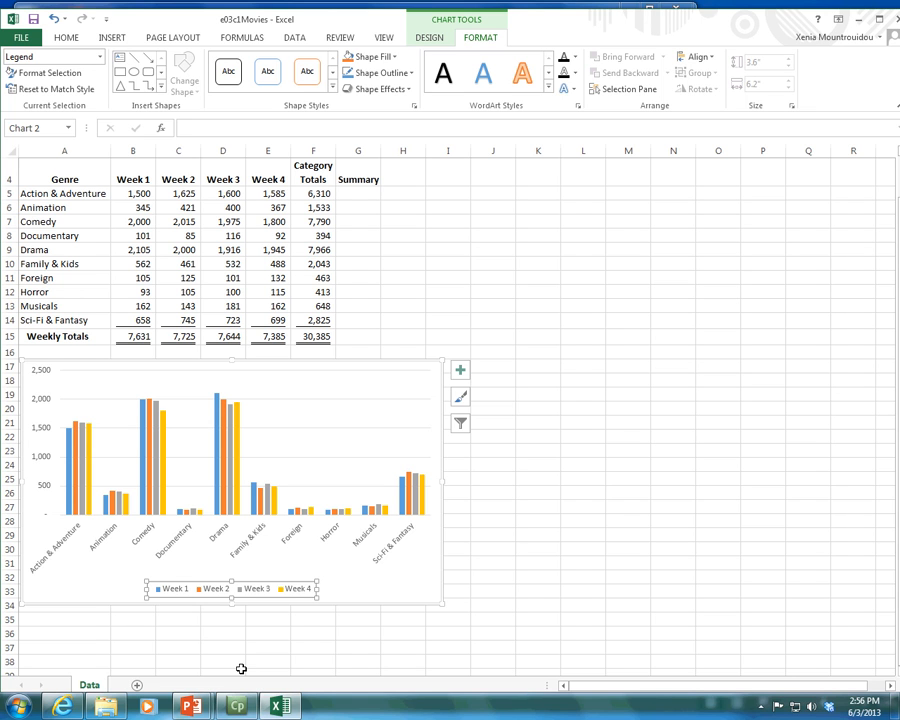
pyautogui.moveTo(241, 708)
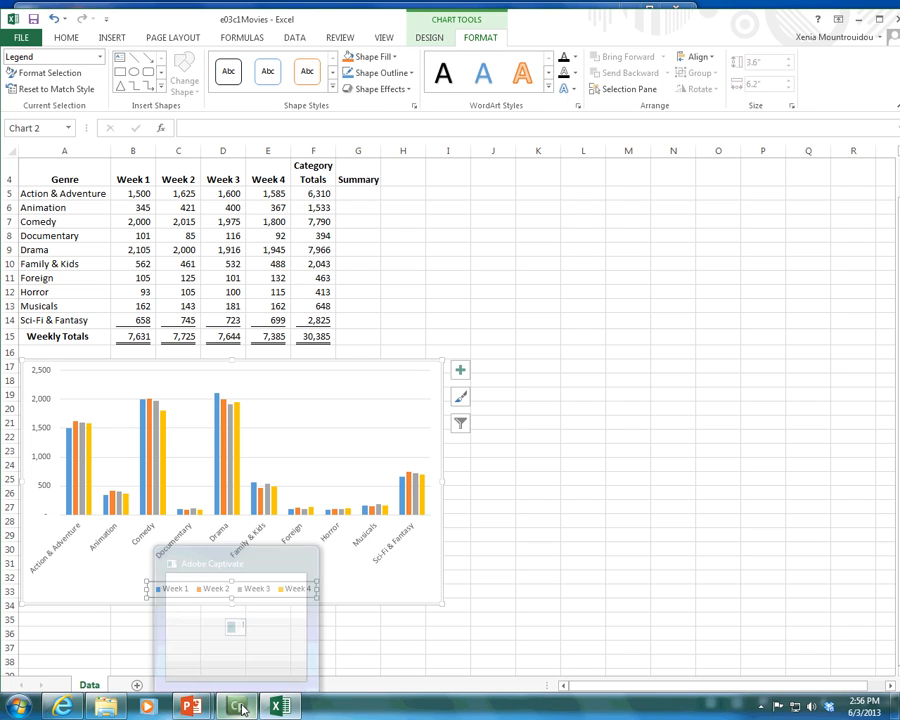